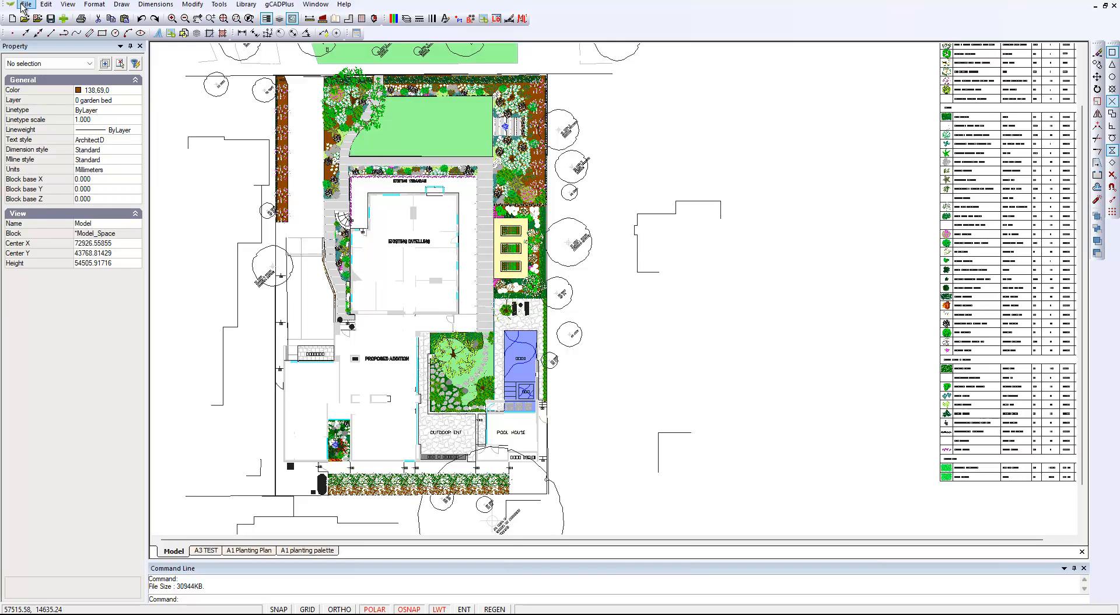
Check the file size of the coloured landscape planting plan.
{"action": "left_click", "coordinate": [20, 7]}
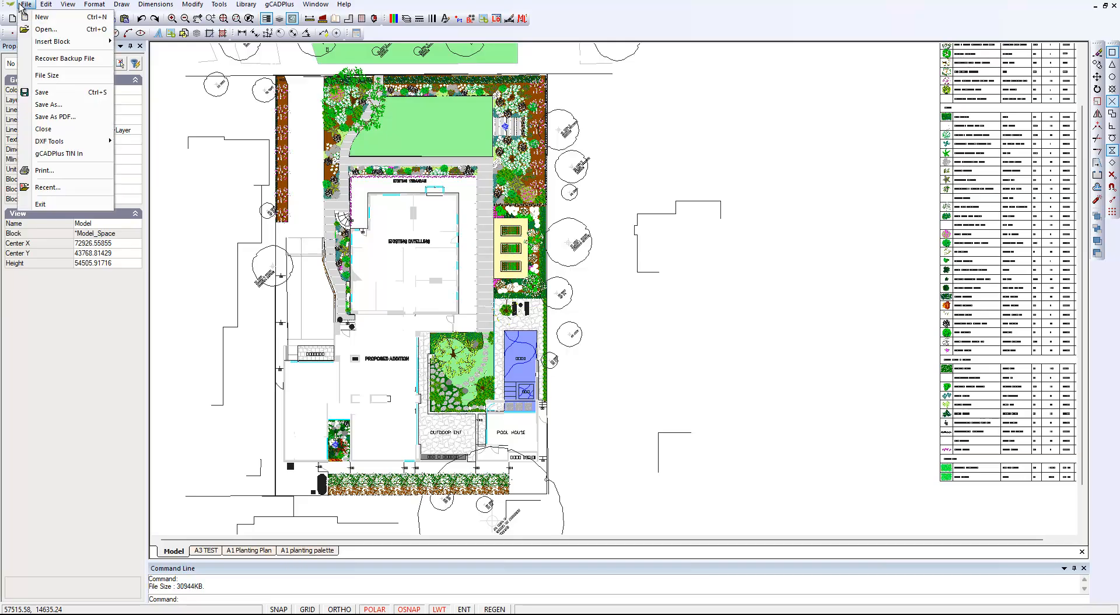
{"action": "left_click", "coordinate": [63, 80]}
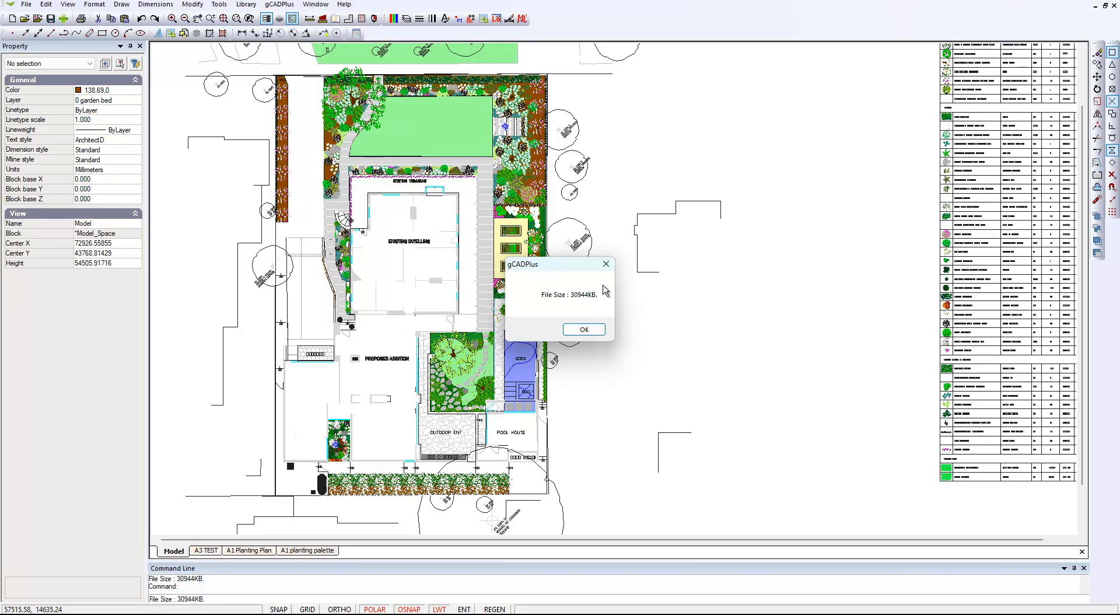
{"action": "left_click", "coordinate": [606, 264]}
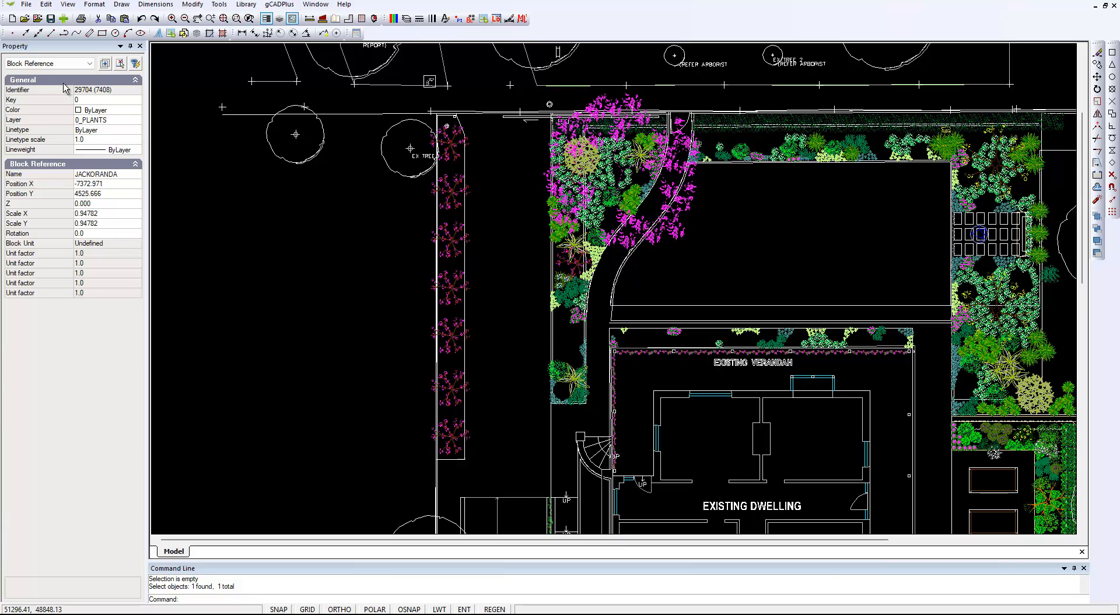
Clear the tree selection and check the file size of the planting plan with the dark background.
{"action": "left_click", "coordinate": [26, 4]}
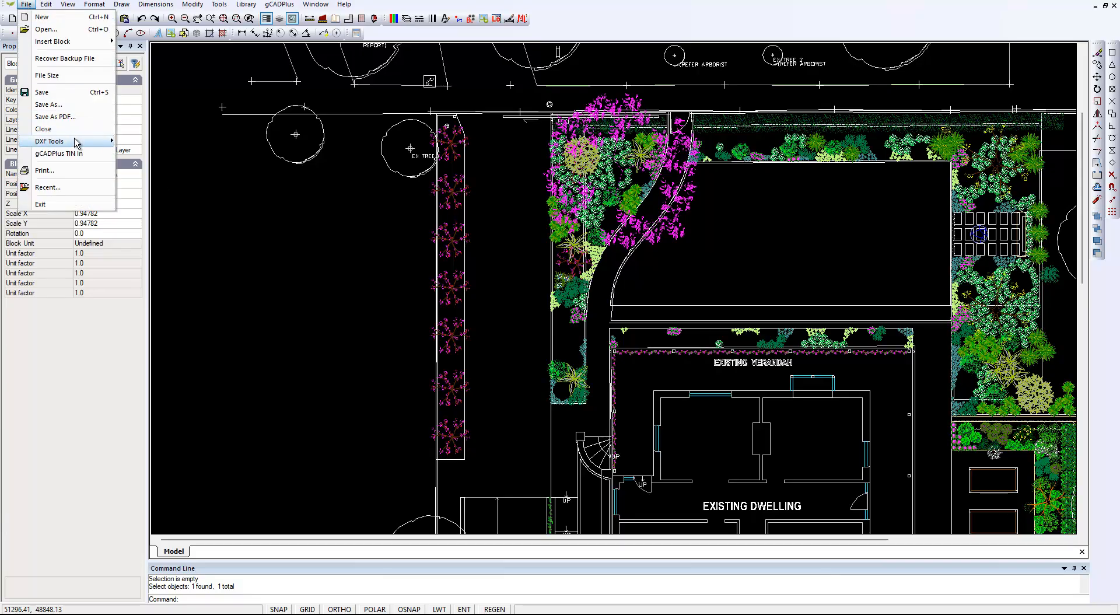
{"action": "mouse_move", "coordinate": [75, 142]}
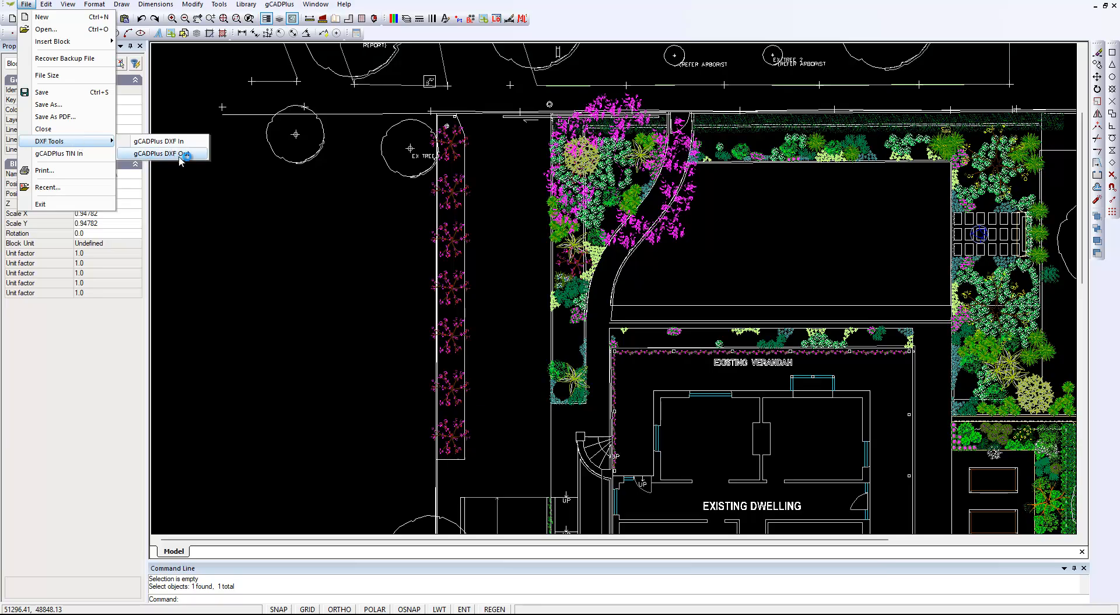
{"action": "left_click", "coordinate": [252, 257]}
{"action": "left_click", "coordinate": [251, 257]}
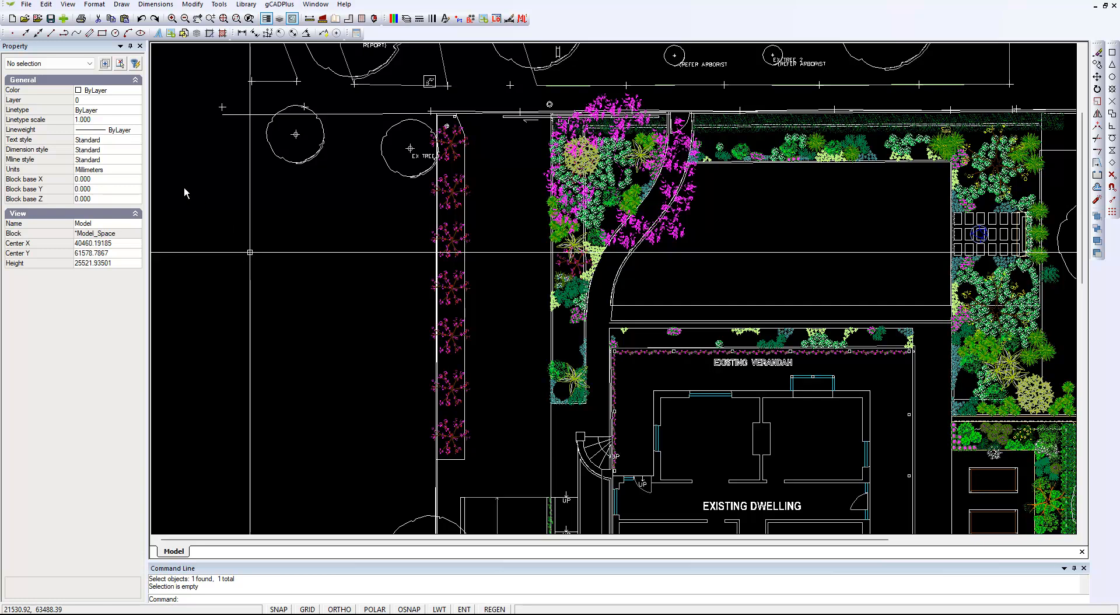
{"action": "left_click", "coordinate": [25, 8]}
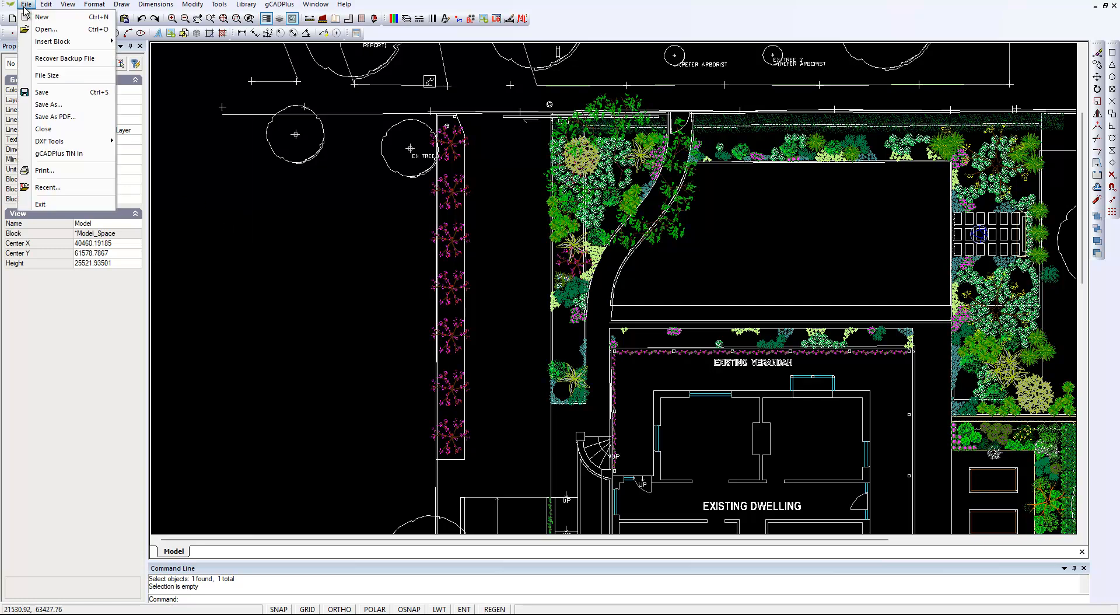
{"action": "left_click", "coordinate": [63, 86]}
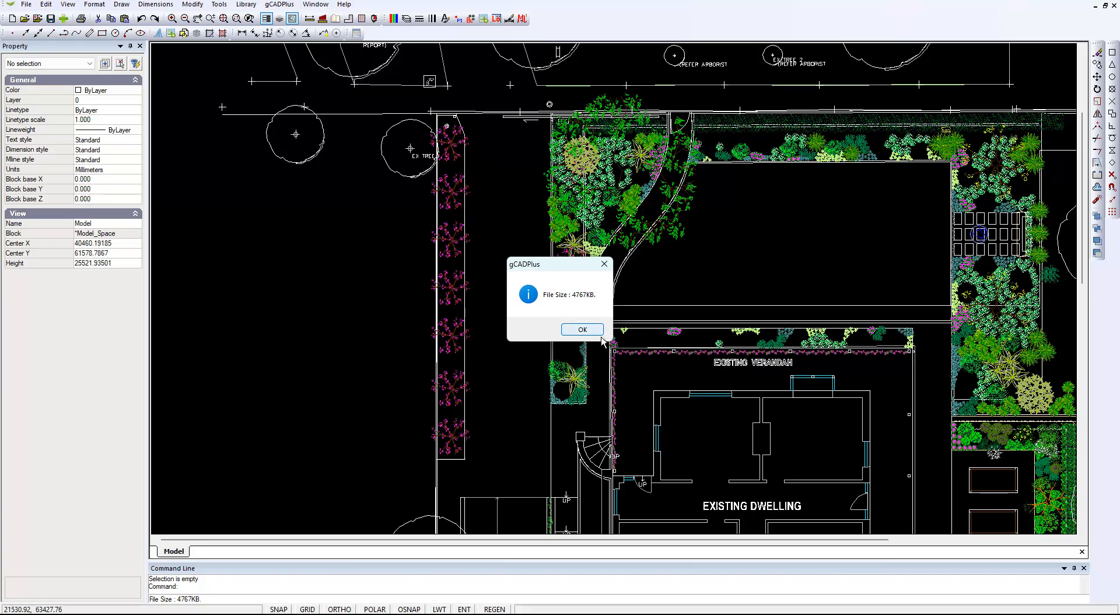
{"action": "left_click", "coordinate": [605, 266]}
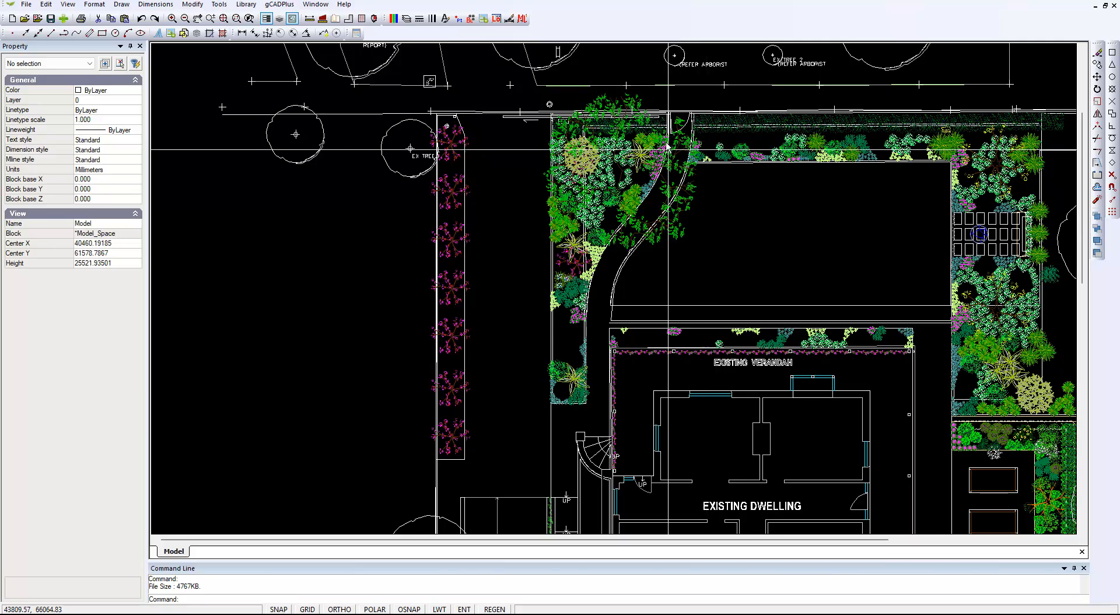
Identify the large tree's block in the planting plan and rename the JACKORANDA block to Jackaranda.
{"action": "left_click", "coordinate": [633, 106]}
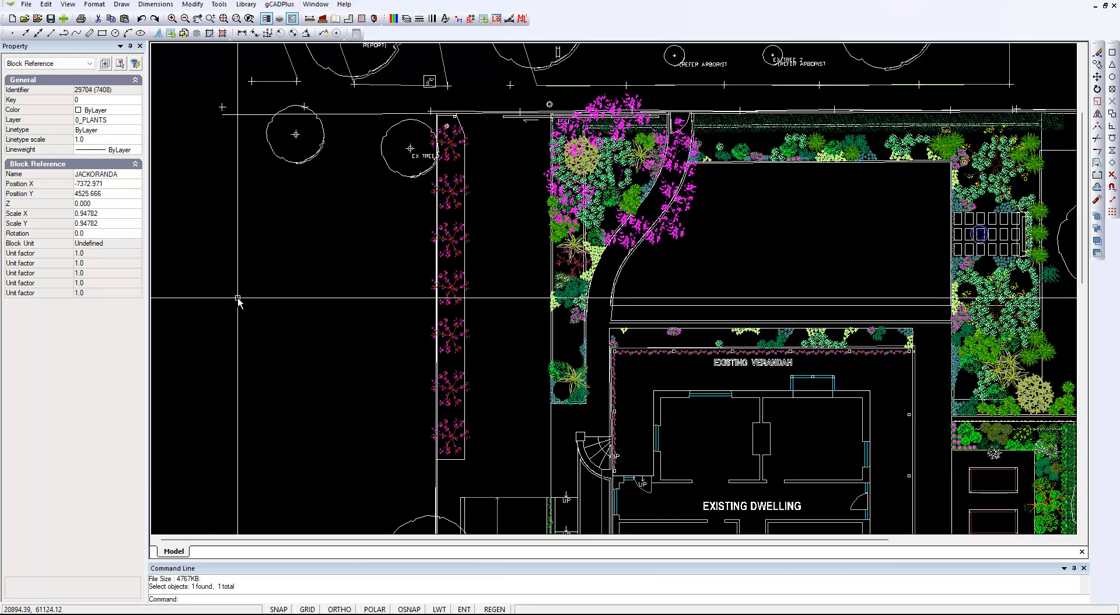
{"action": "key", "text": "Escape"}
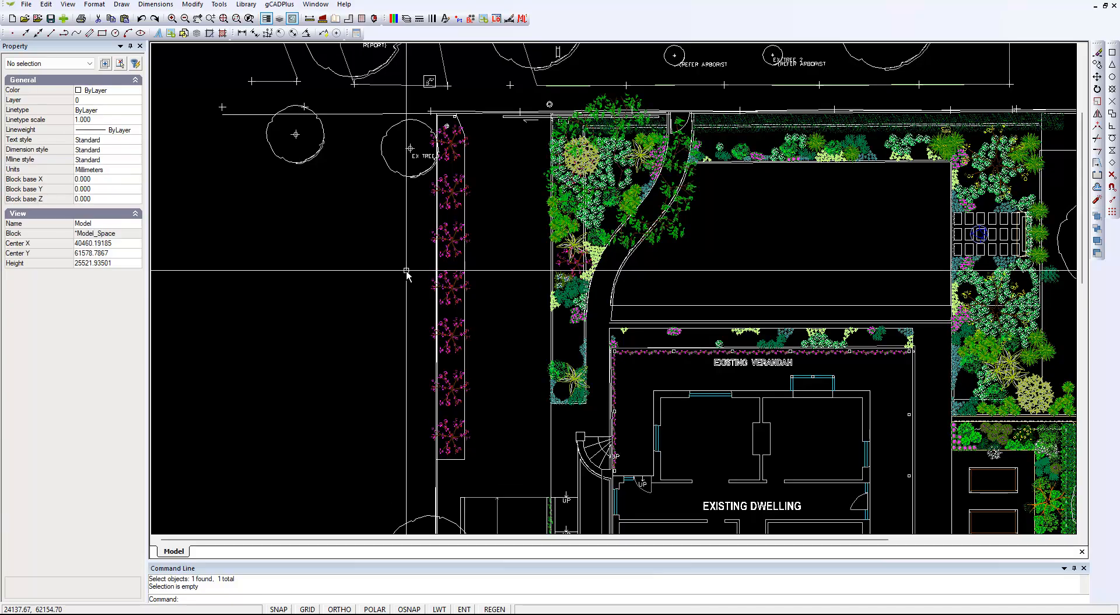
{"action": "right_click", "coordinate": [471, 19]}
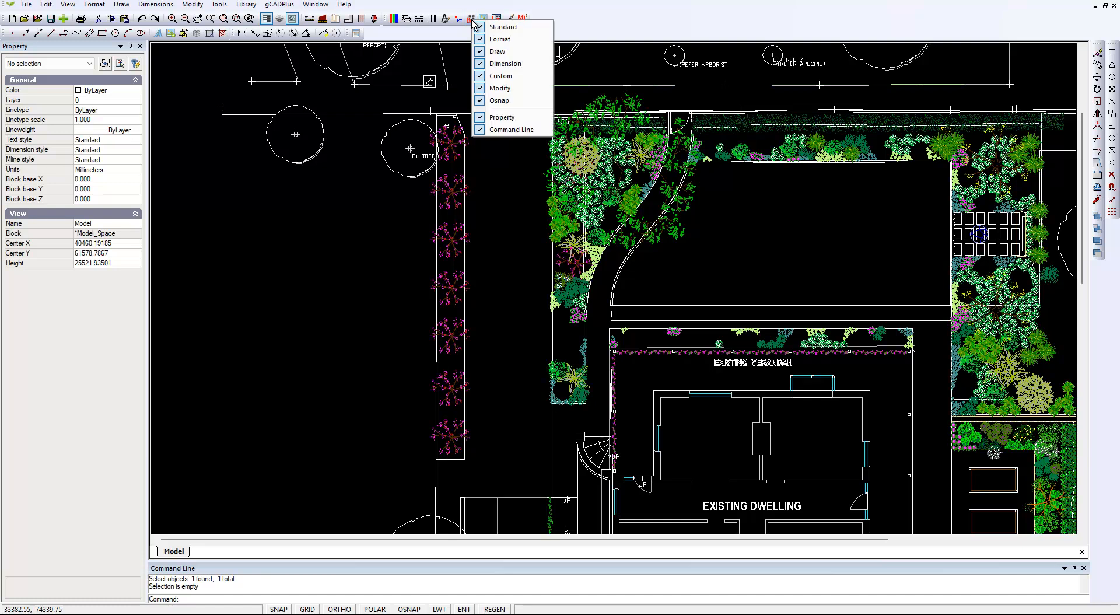
{"action": "left_click", "coordinate": [471, 20]}
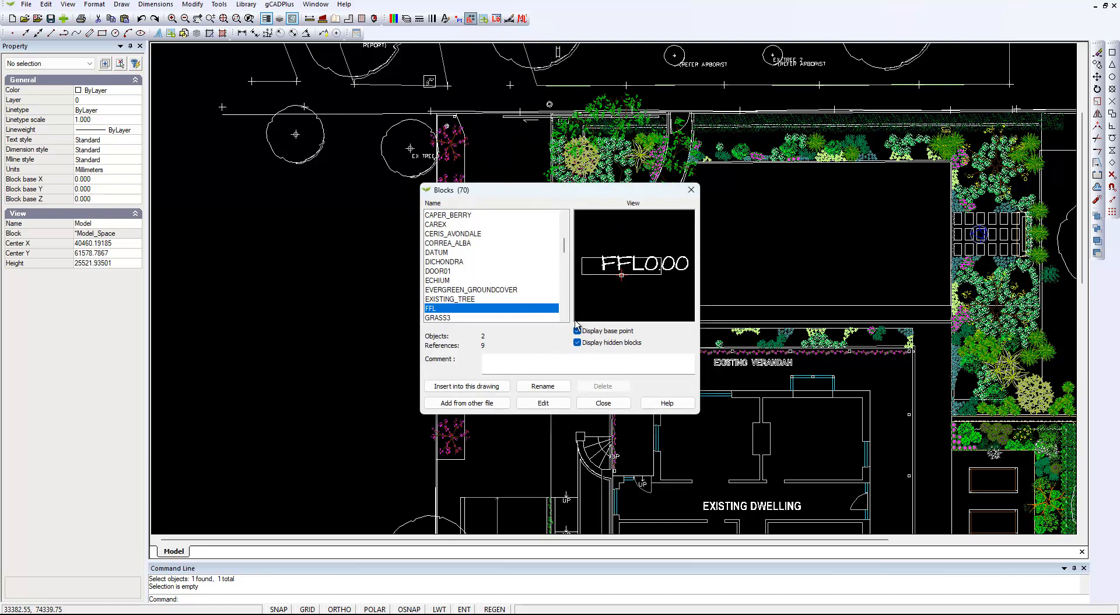
{"action": "scroll", "coordinate": [478, 286], "scroll_direction": "up", "scroll_amount": 1}
{"action": "scroll", "coordinate": [477, 285], "scroll_direction": "up", "scroll_amount": 3}
{"action": "scroll", "coordinate": [477, 286], "scroll_direction": "down", "scroll_amount": 6}
{"action": "left_click", "coordinate": [446, 271]}
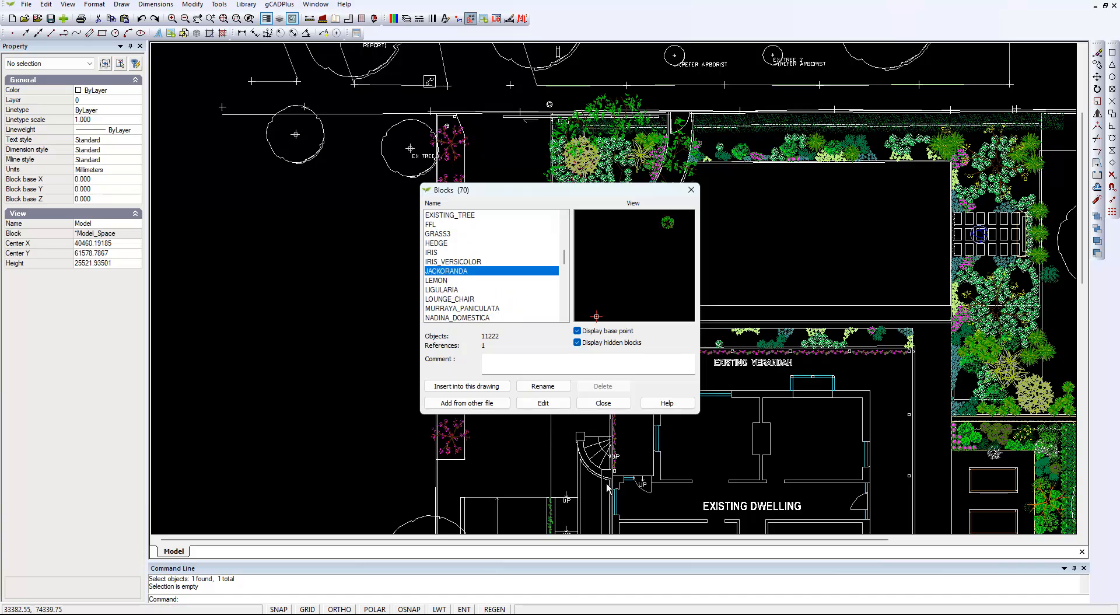
{"action": "left_click", "coordinate": [543, 386]}
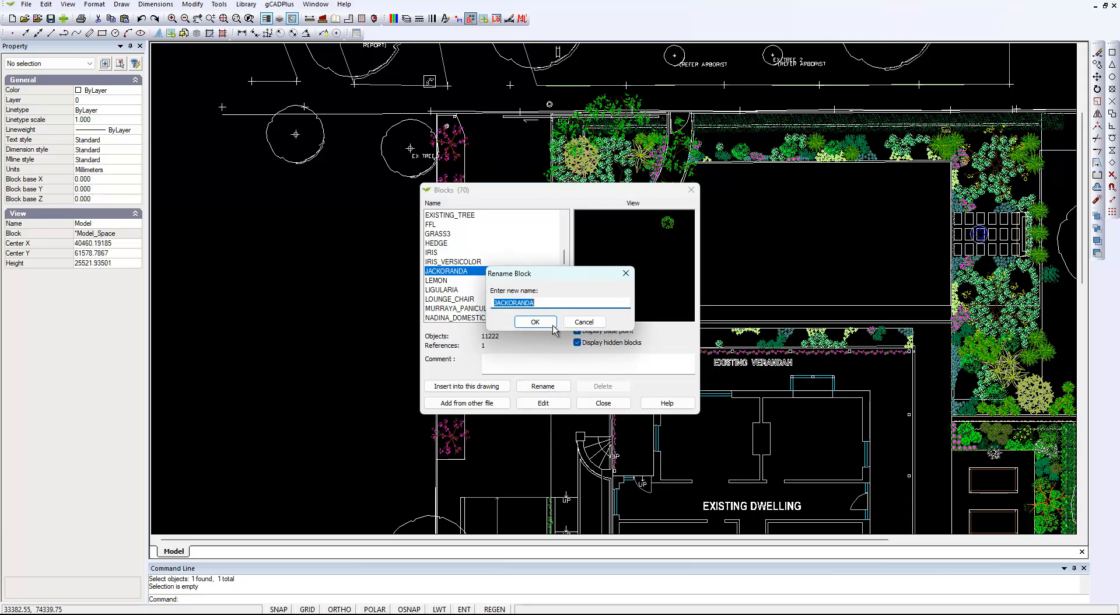
{"action": "left_click", "coordinate": [547, 300]}
{"action": "type", "text": "Jackaranda"}
{"action": "left_click", "coordinate": [536, 322]}
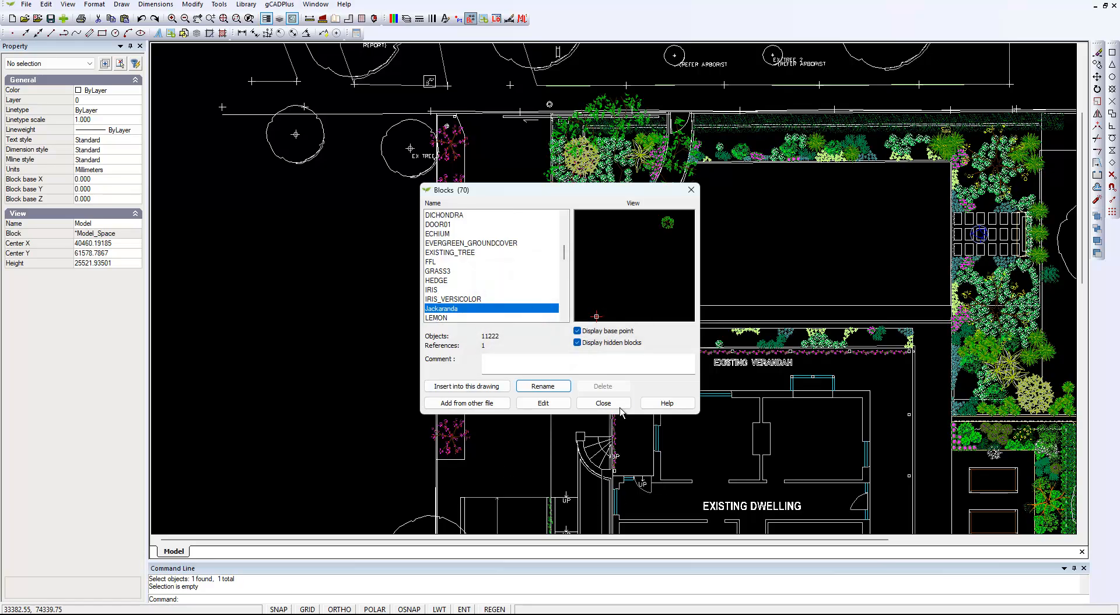
{"action": "left_click", "coordinate": [603, 402]}
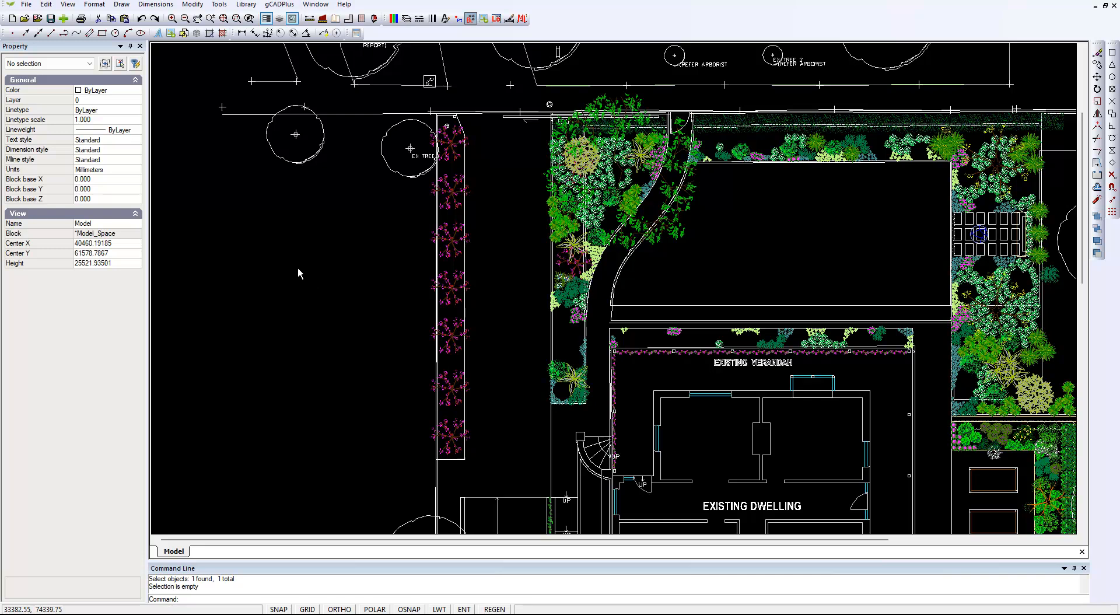
Select the large tree beside the curved path to check its block name in the properties.
{"action": "left_click", "coordinate": [708, 252]}
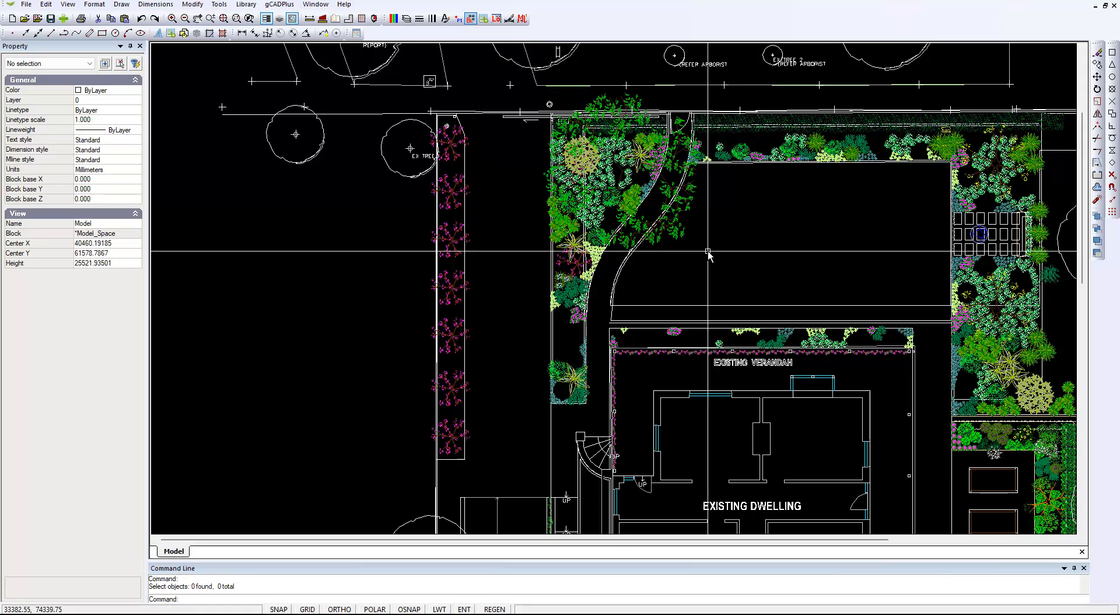
{"action": "left_click", "coordinate": [673, 232]}
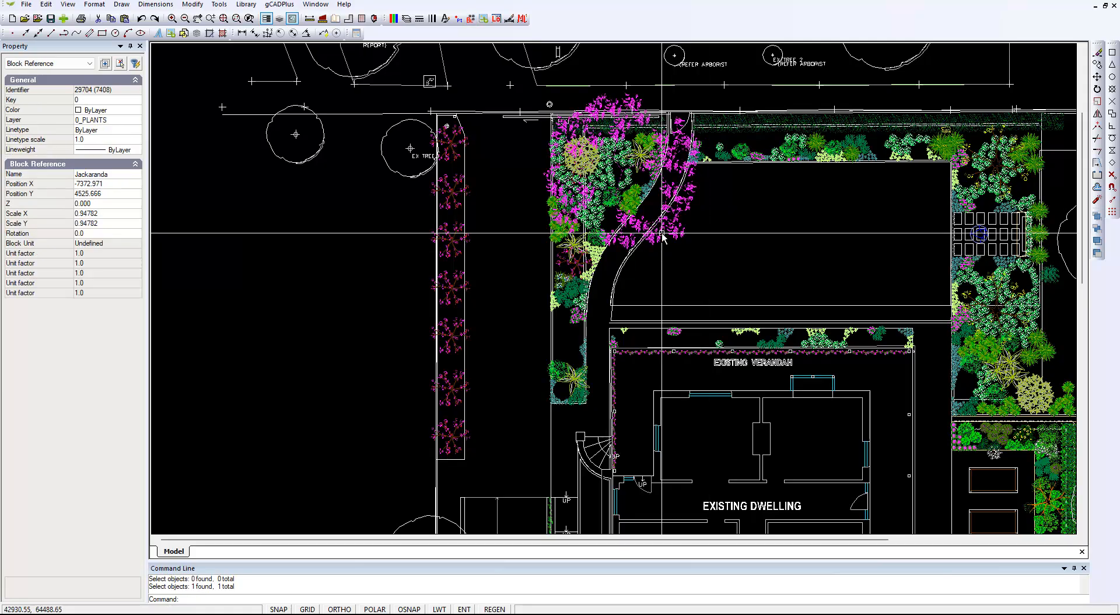
{"action": "right_click", "coordinate": [662, 234]}
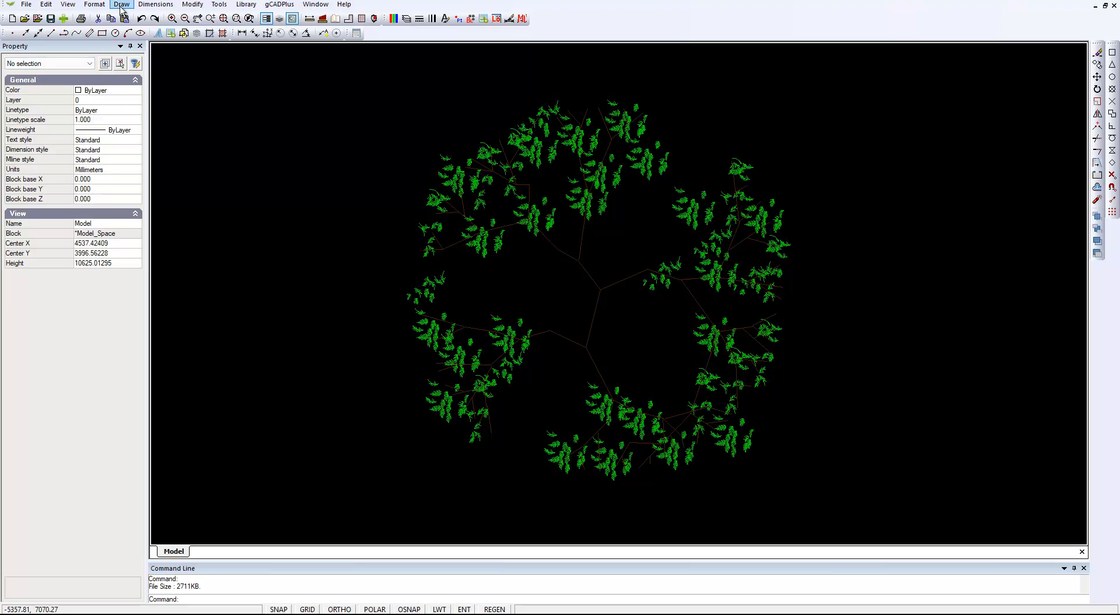
Set the background colour of the single-tree drawing to white.
{"action": "left_click", "coordinate": [68, 4]}
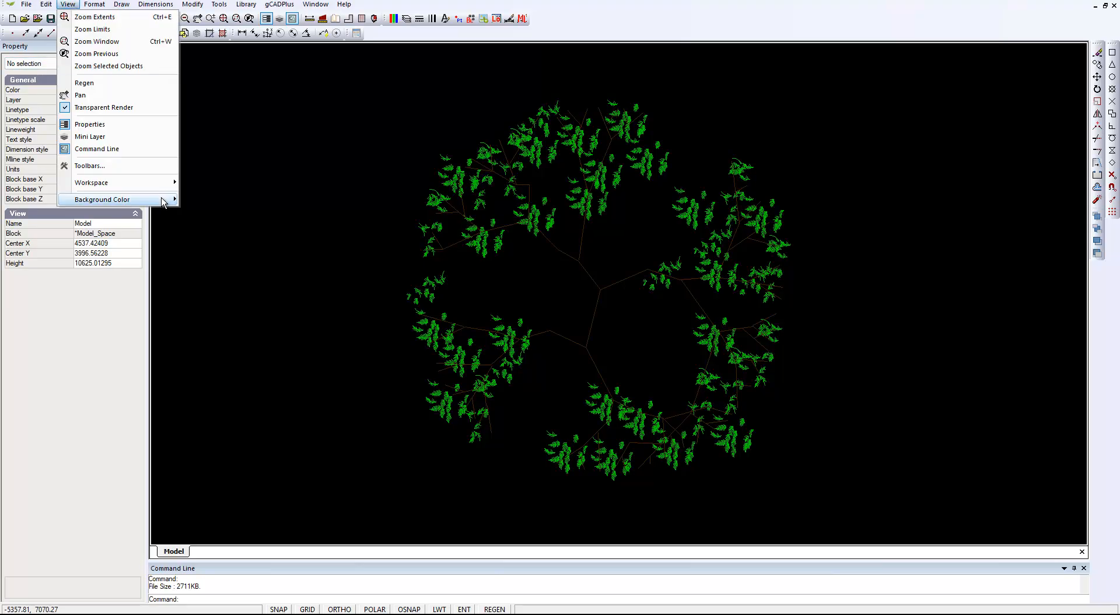
{"action": "mouse_move", "coordinate": [166, 200]}
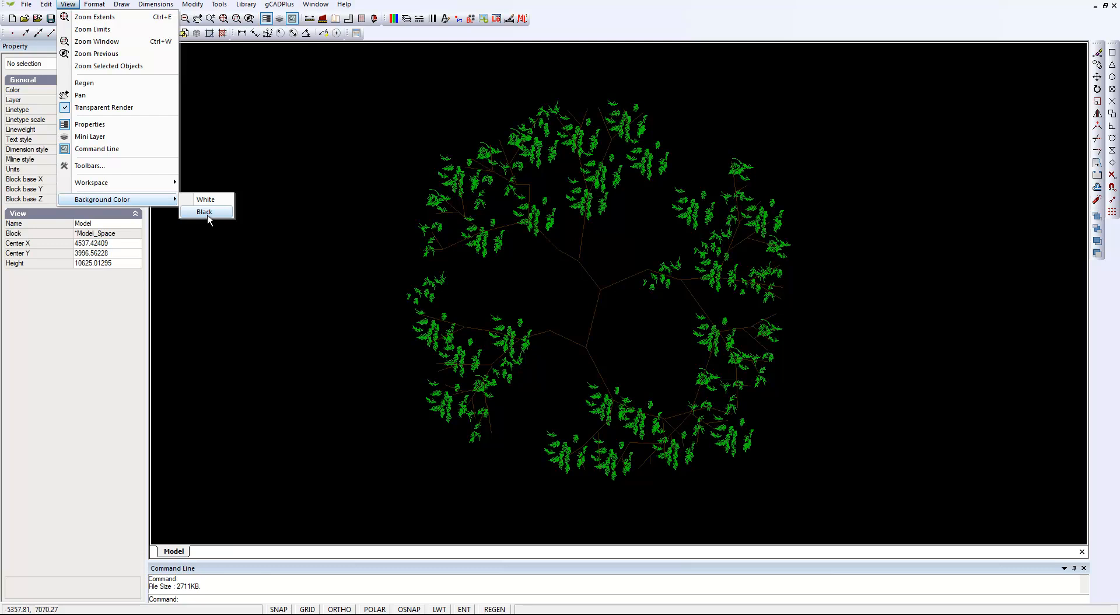
{"action": "left_click", "coordinate": [208, 200]}
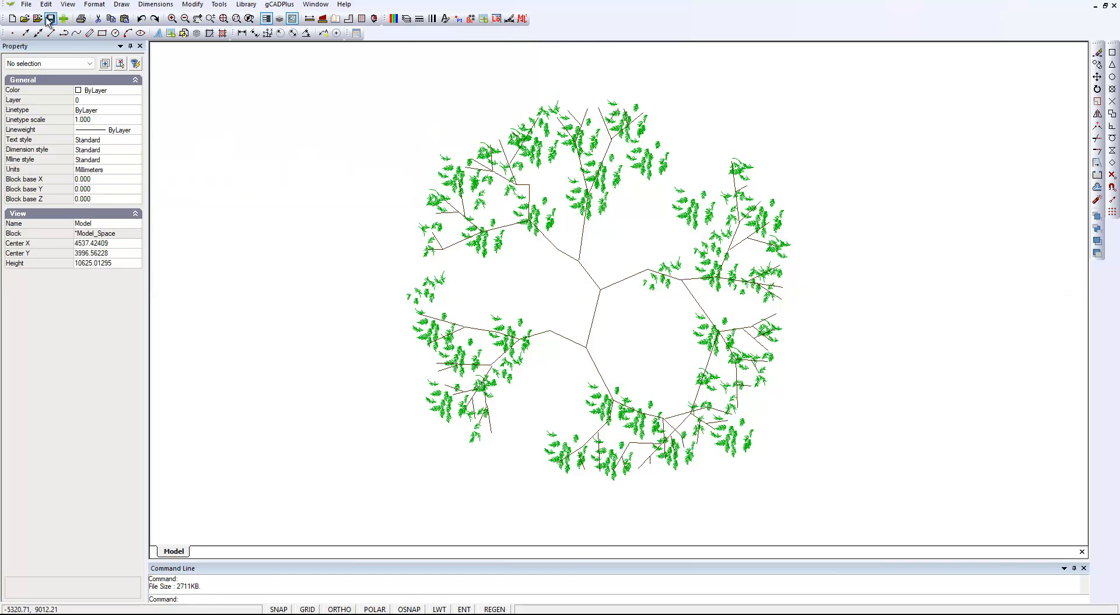
Check the file size of the drawing that contains only the tree symbol.
{"action": "left_click", "coordinate": [26, 4]}
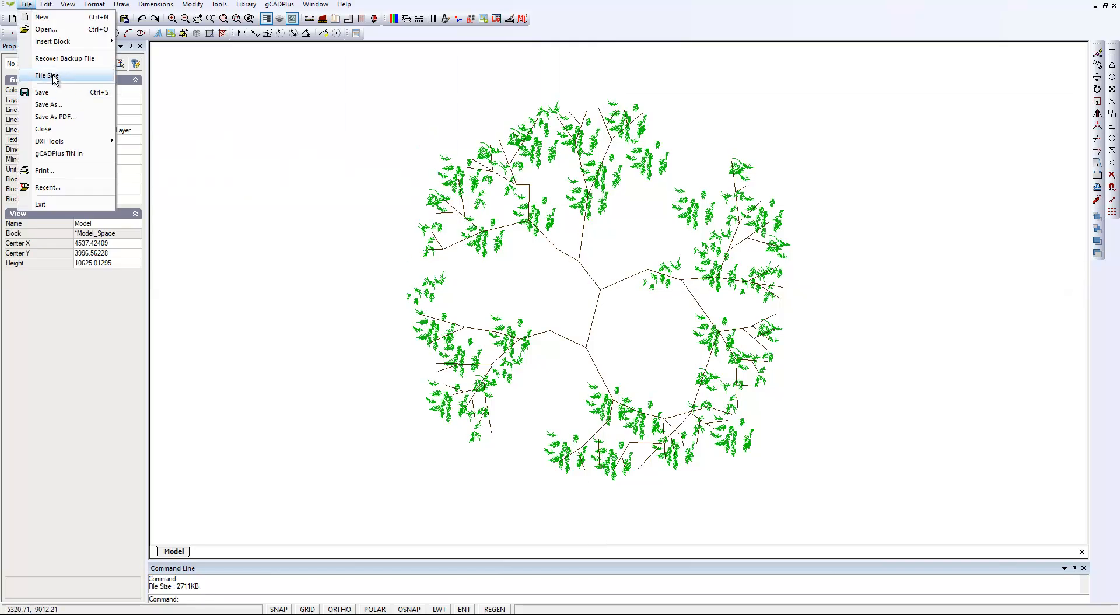
{"action": "left_click", "coordinate": [54, 78]}
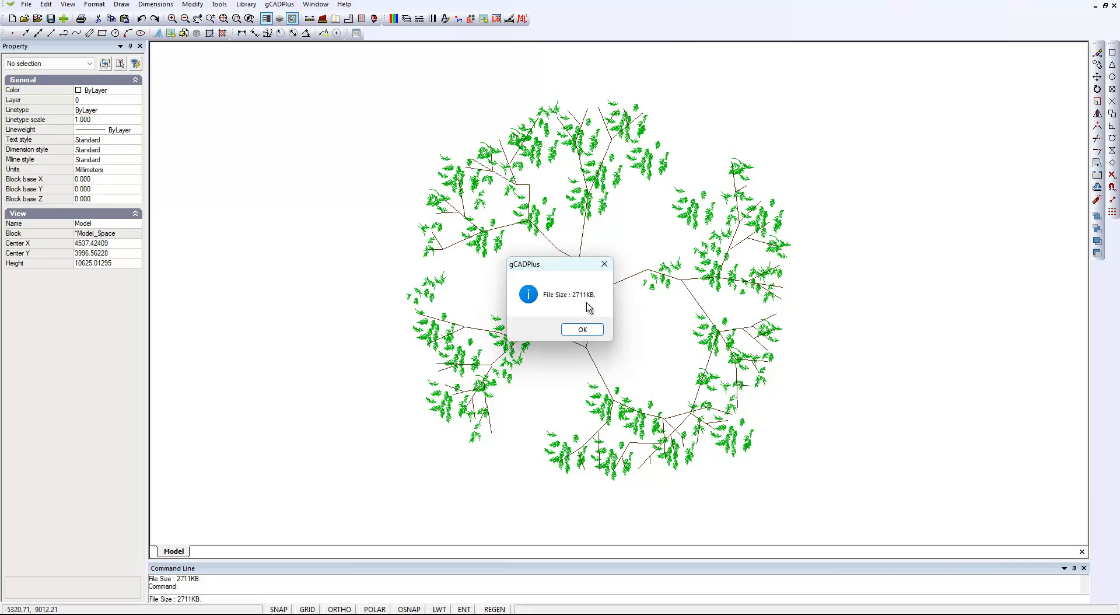
{"action": "left_click", "coordinate": [604, 264]}
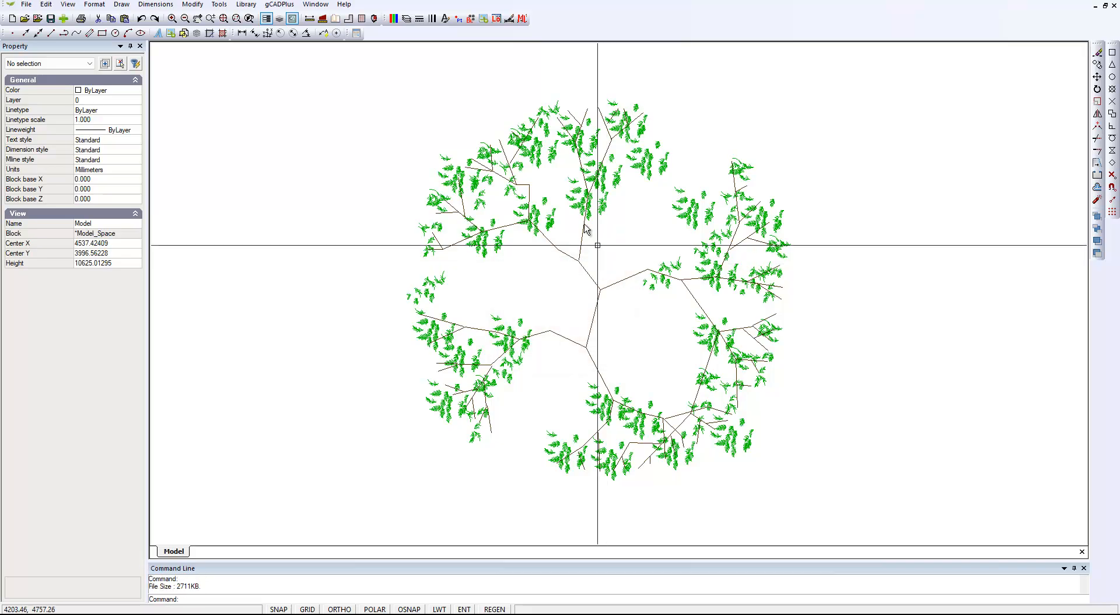
Review the tree drawing's layers and preview its Jacaranda and UPLANTTALLTREE22 blocks.
{"action": "left_click", "coordinate": [407, 19]}
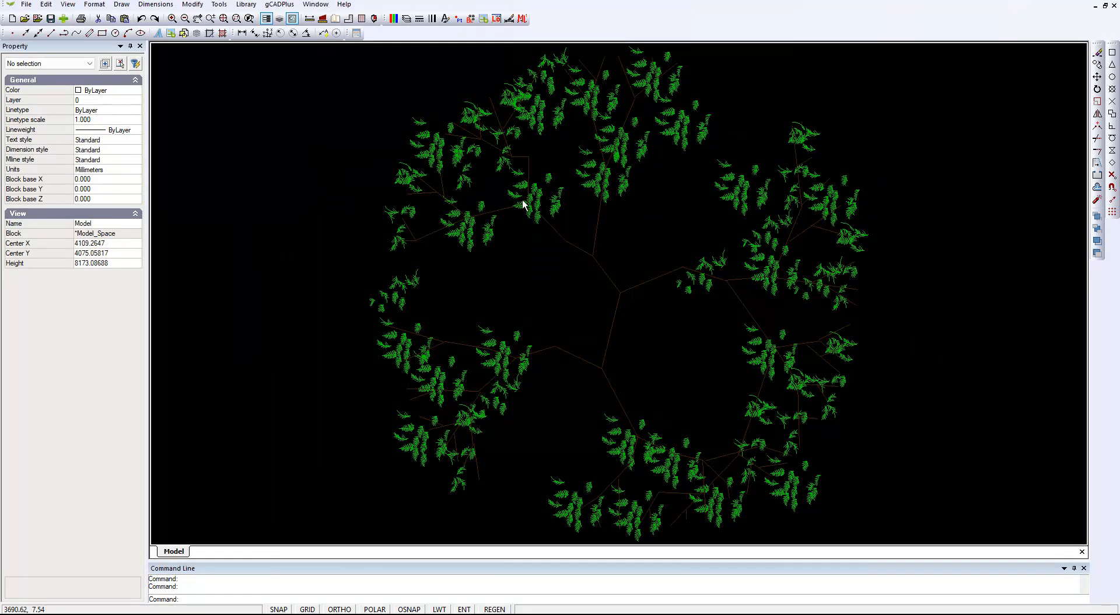
{"action": "left_click", "coordinate": [470, 19]}
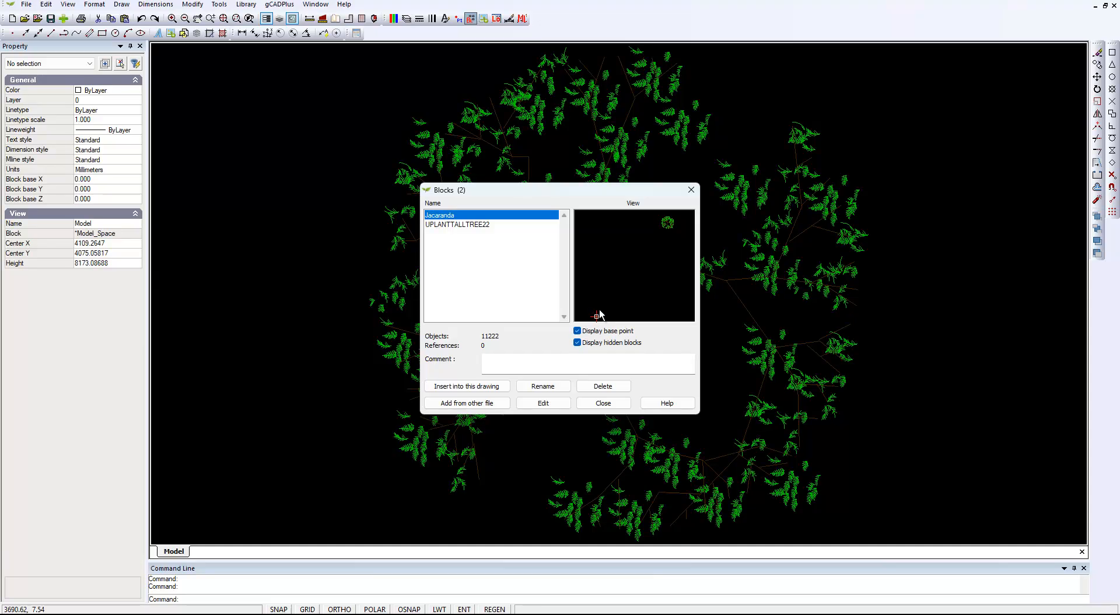
{"action": "left_click", "coordinate": [477, 227]}
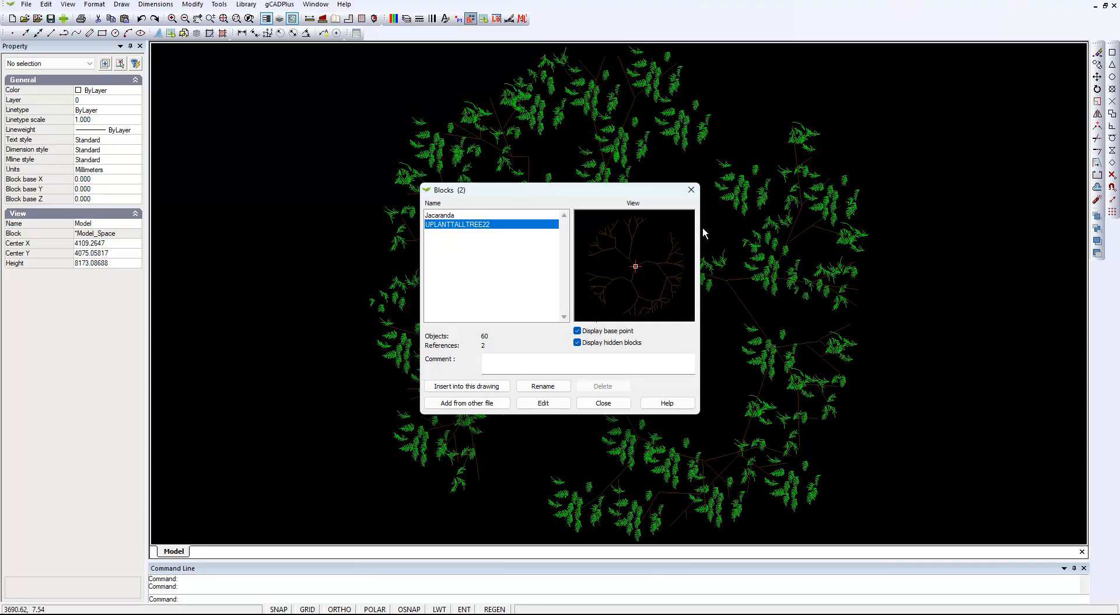
{"action": "left_click", "coordinate": [691, 190]}
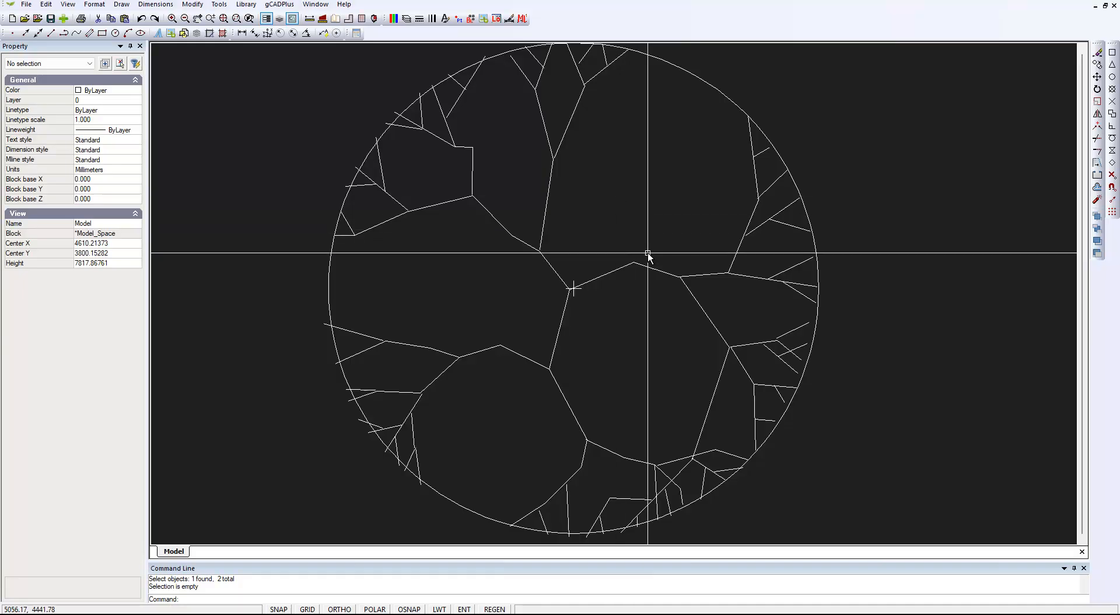
Turn off the current layer 0 in the simplified tree symbol drawing.
{"action": "left_click", "coordinate": [407, 19]}
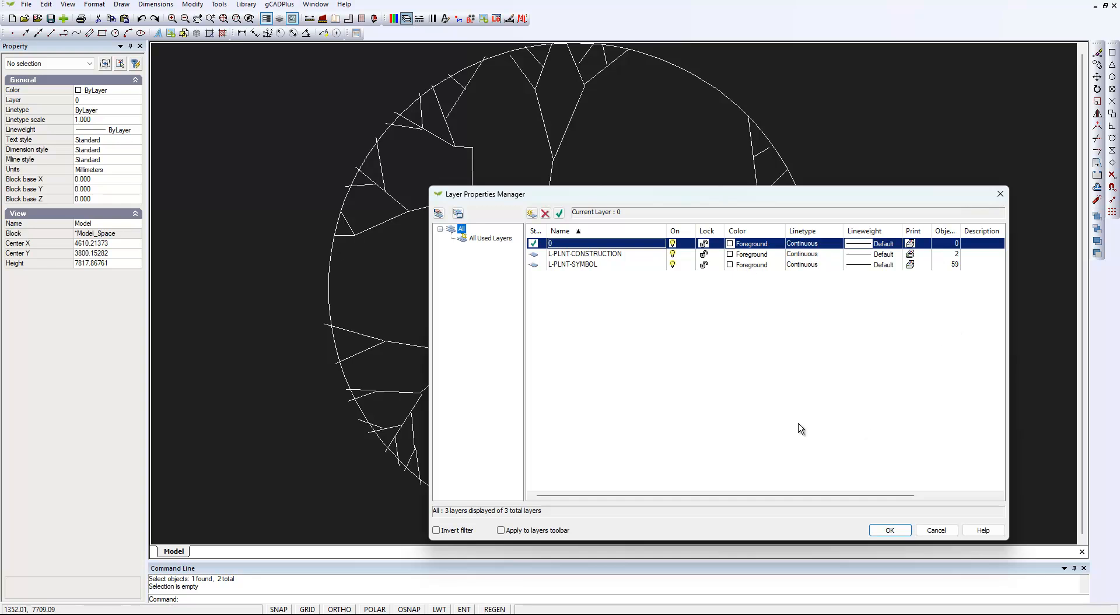
{"action": "left_click_drag", "start_coordinate": [680, 197], "coordinate": [710, 334]}
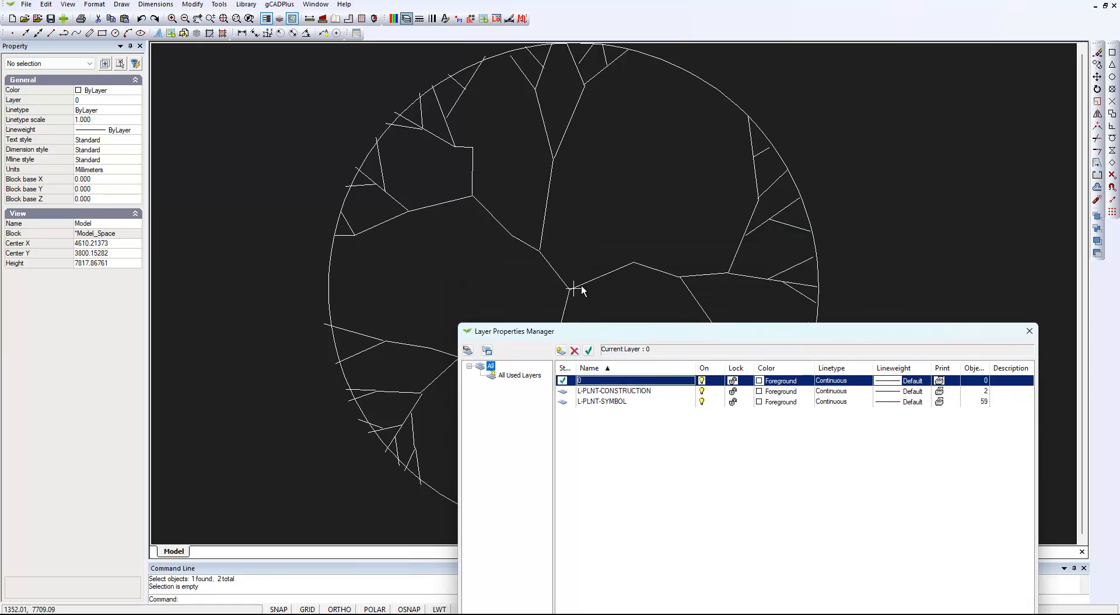
{"action": "left_click", "coordinate": [702, 381]}
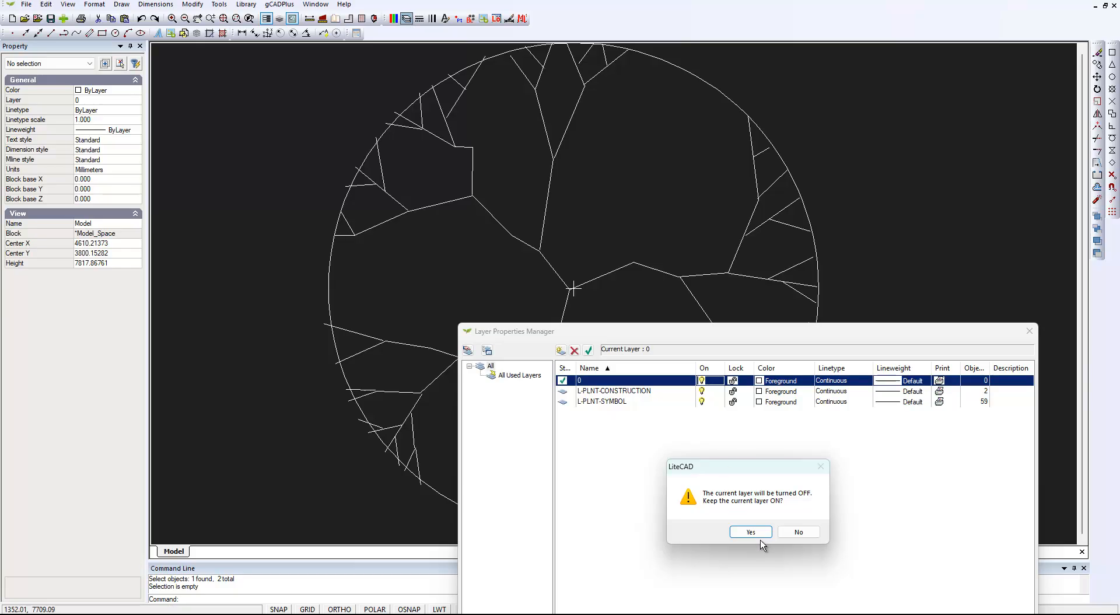
{"action": "left_click", "coordinate": [801, 534]}
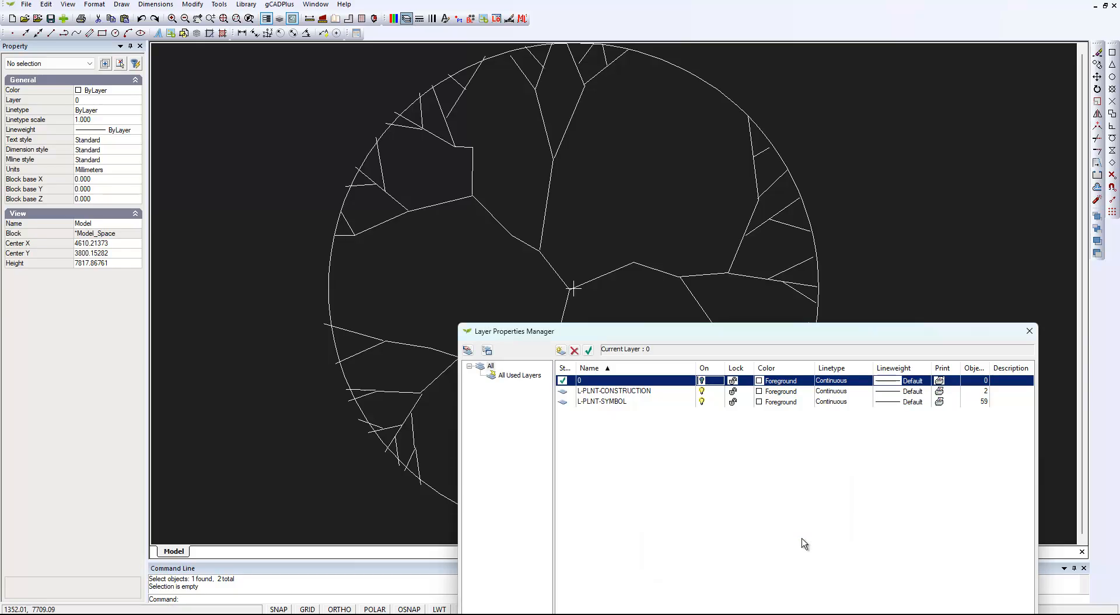
{"action": "left_click", "coordinate": [1030, 331]}
Identify the layer of the circle around the simplified tree symbol and turn off the L-PLNT-CONSTRUCTION layer.
{"action": "left_click", "coordinate": [819, 272]}
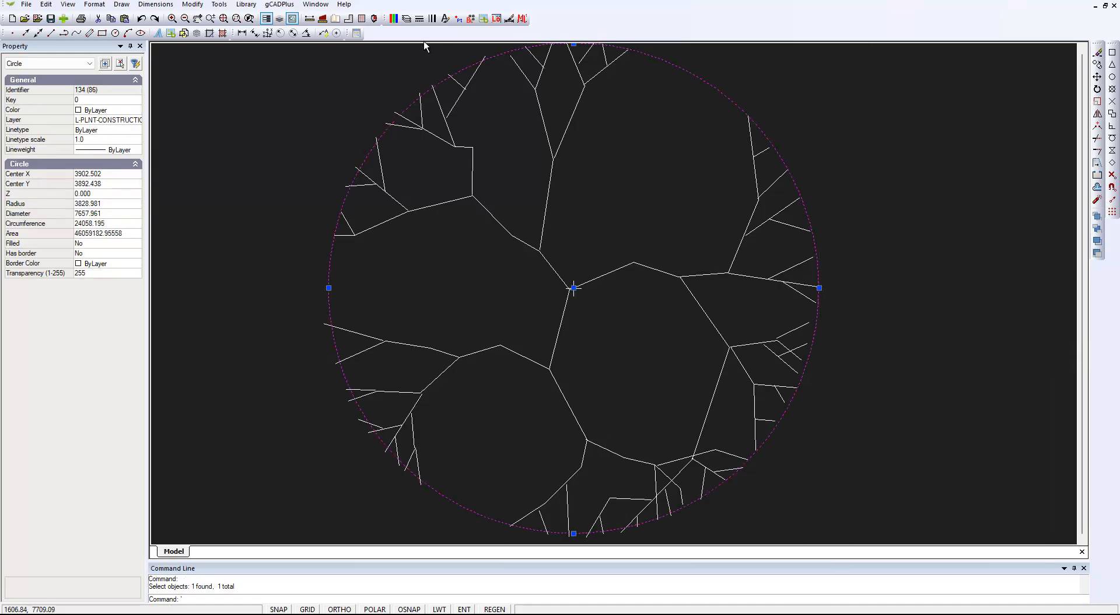
{"action": "left_click", "coordinate": [407, 18]}
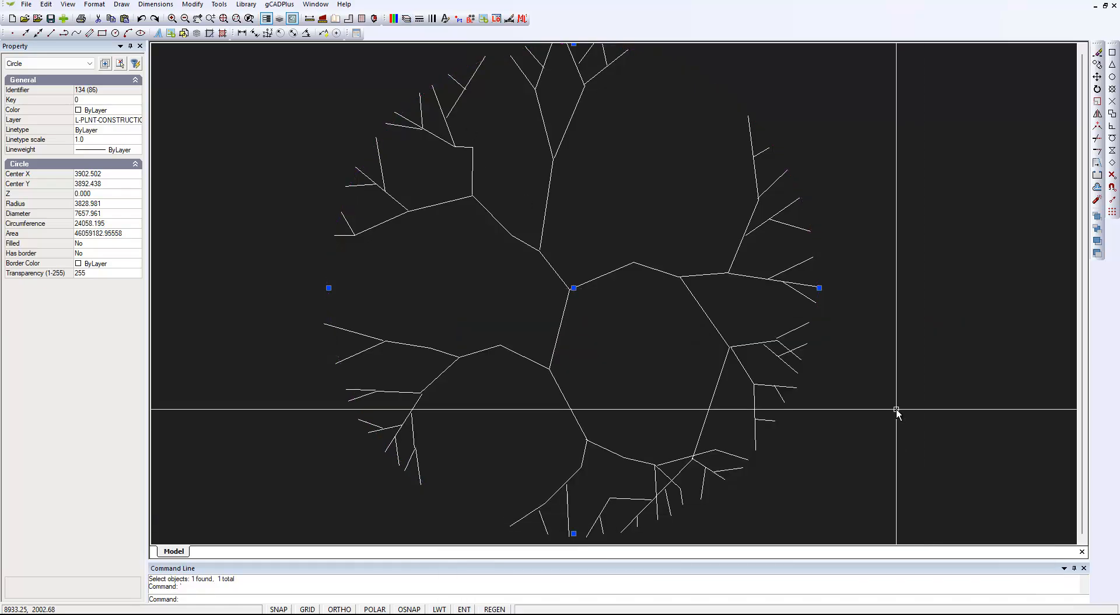
{"action": "key", "text": "Escape"}
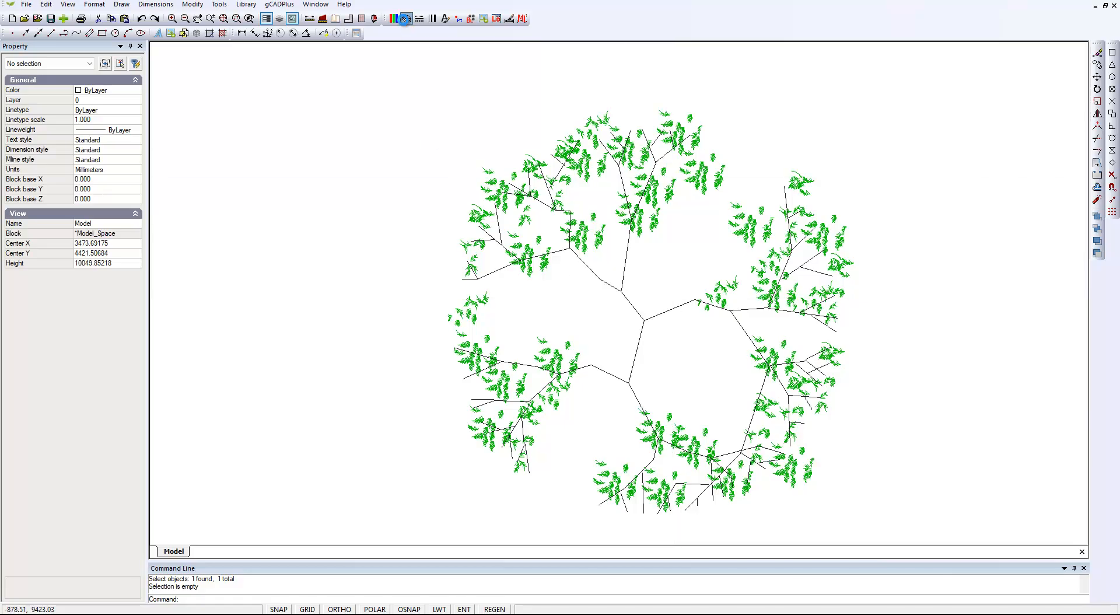
Move all visible linework of the detailed leafy tree onto the L-PLNT-SYMBOL layer and check one leaf line's layer.
{"action": "left_click", "coordinate": [407, 19]}
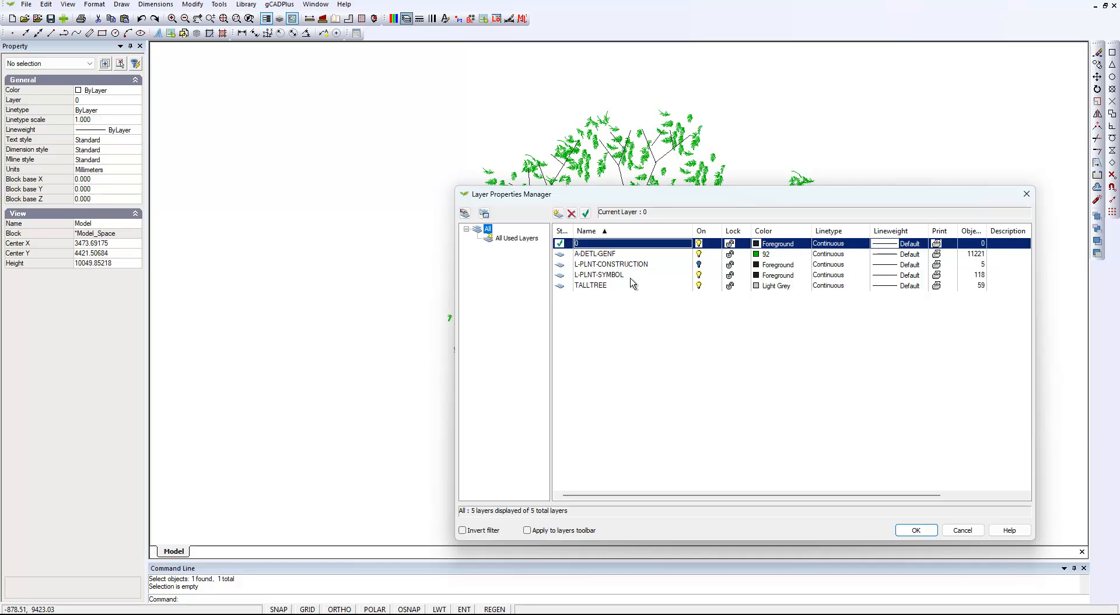
{"action": "left_click", "coordinate": [1027, 196]}
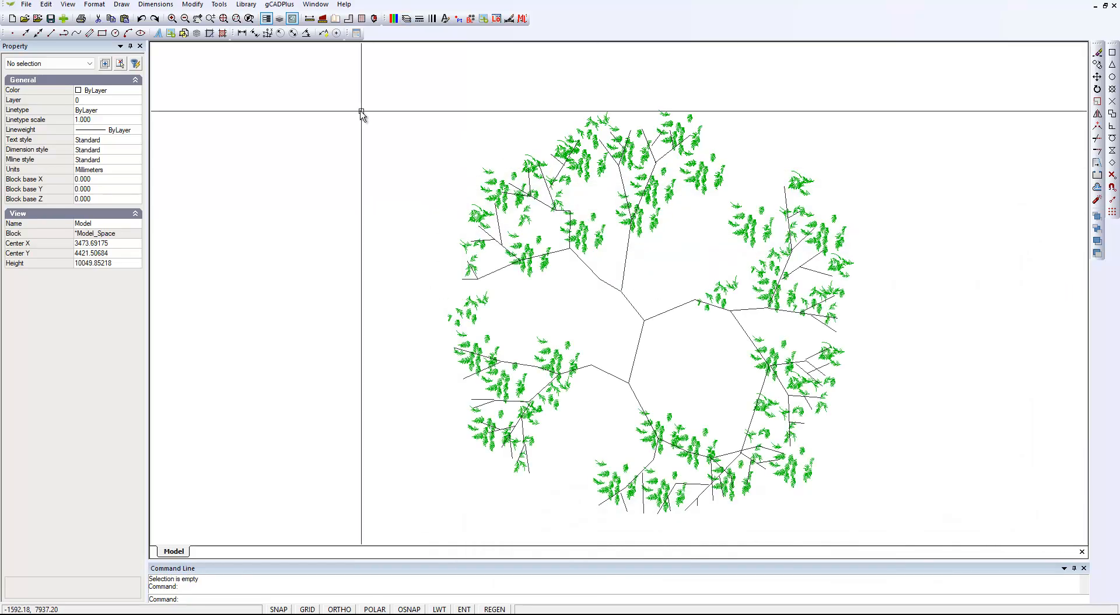
{"action": "mouse_move", "coordinate": [396, 90]}
{"action": "left_mouse_down"}
{"action": "mouse_move", "coordinate": [492, 265]}
{"action": "mouse_move", "coordinate": [919, 498]}
{"action": "mouse_move", "coordinate": [880, 531]}
{"action": "mouse_move", "coordinate": [828, 489]}
{"action": "left_mouse_up"}
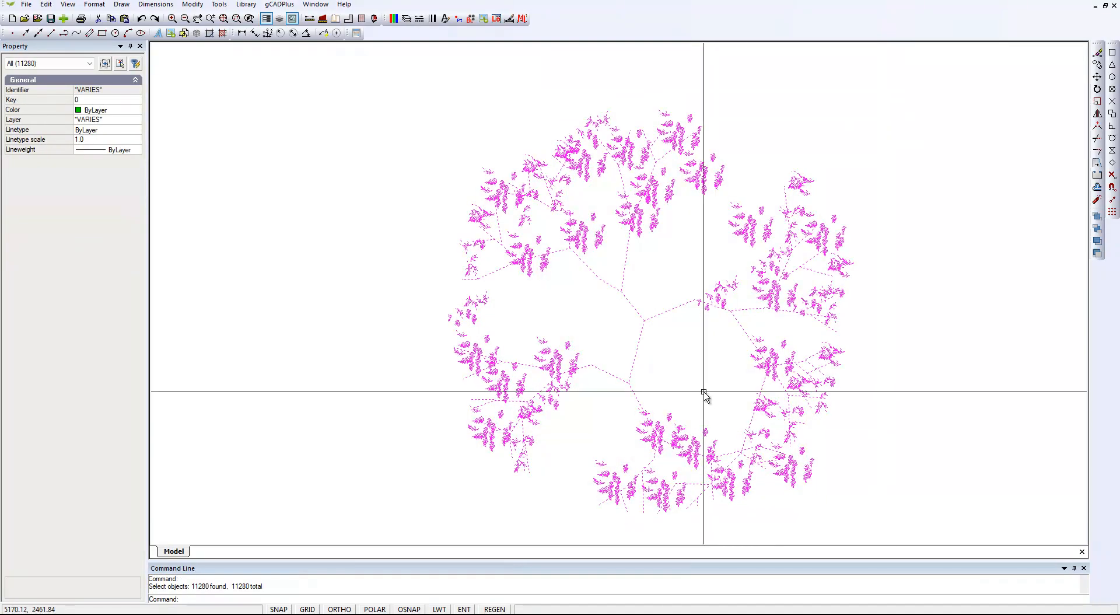
{"action": "left_click", "coordinate": [138, 121]}
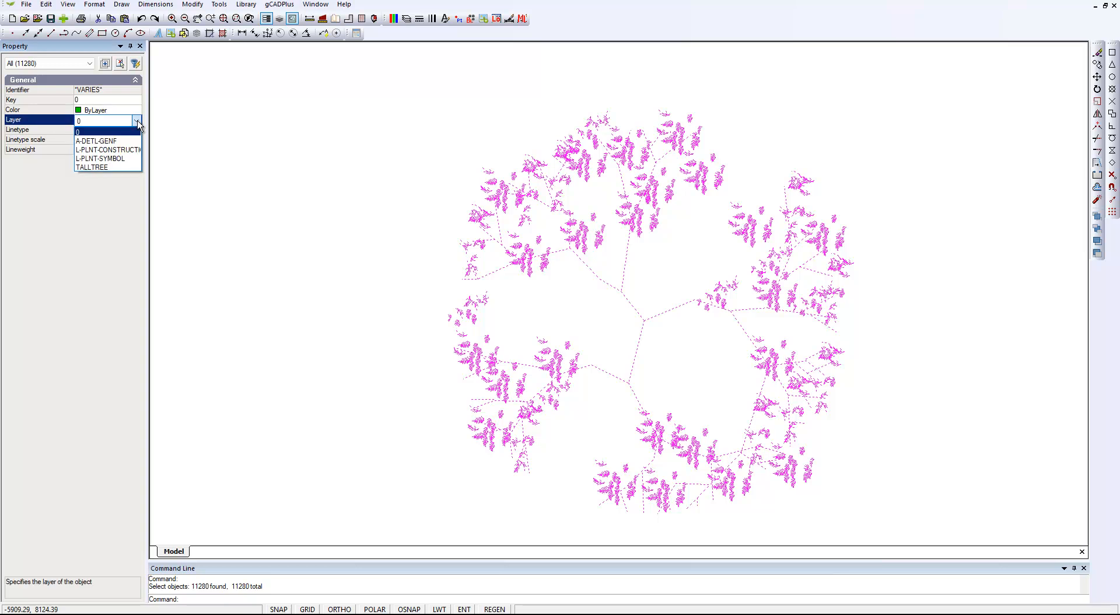
{"action": "left_click", "coordinate": [119, 158]}
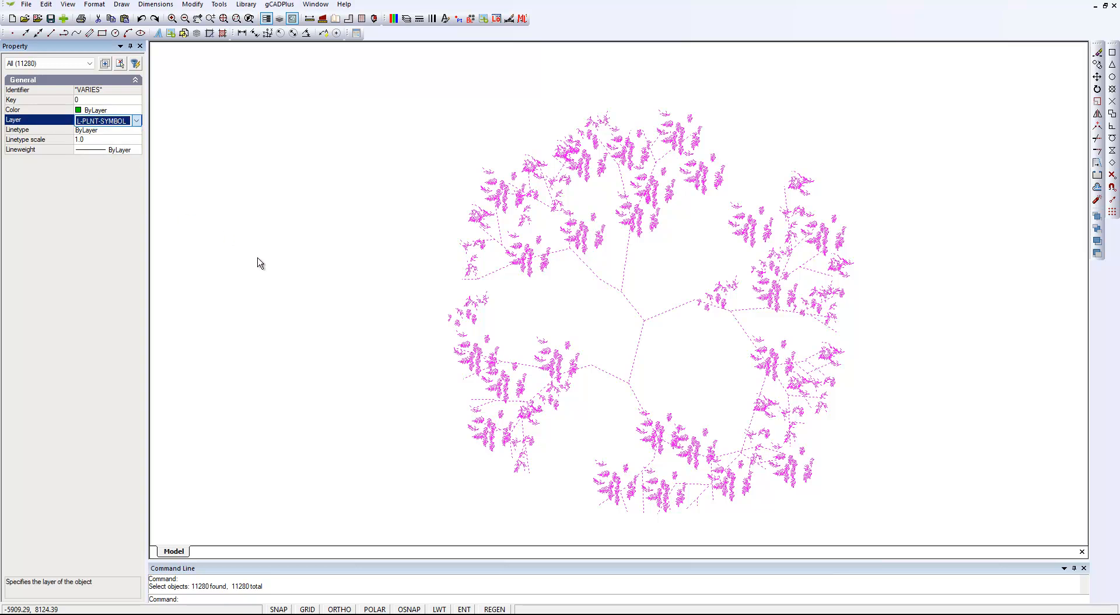
{"action": "key", "text": "Escape"}
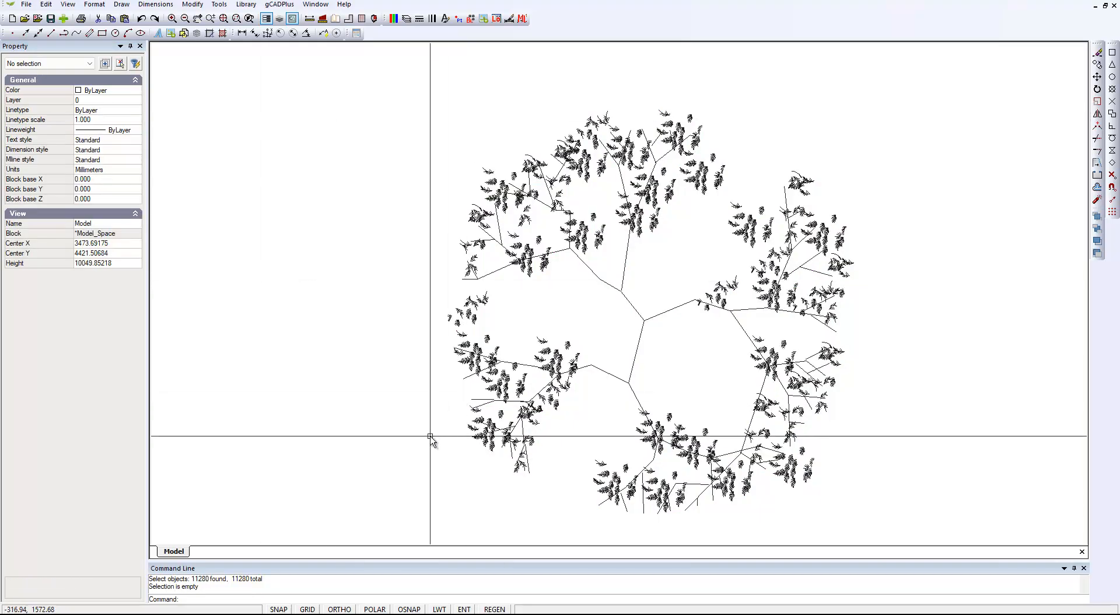
{"action": "left_click", "coordinate": [652, 227]}
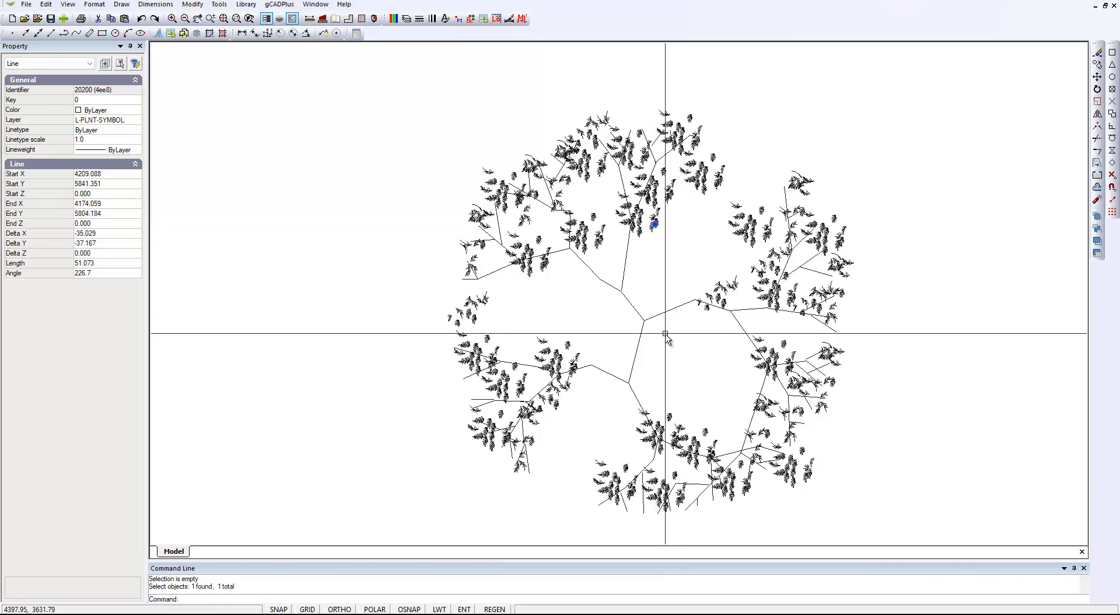
{"action": "key", "text": "Escape"}
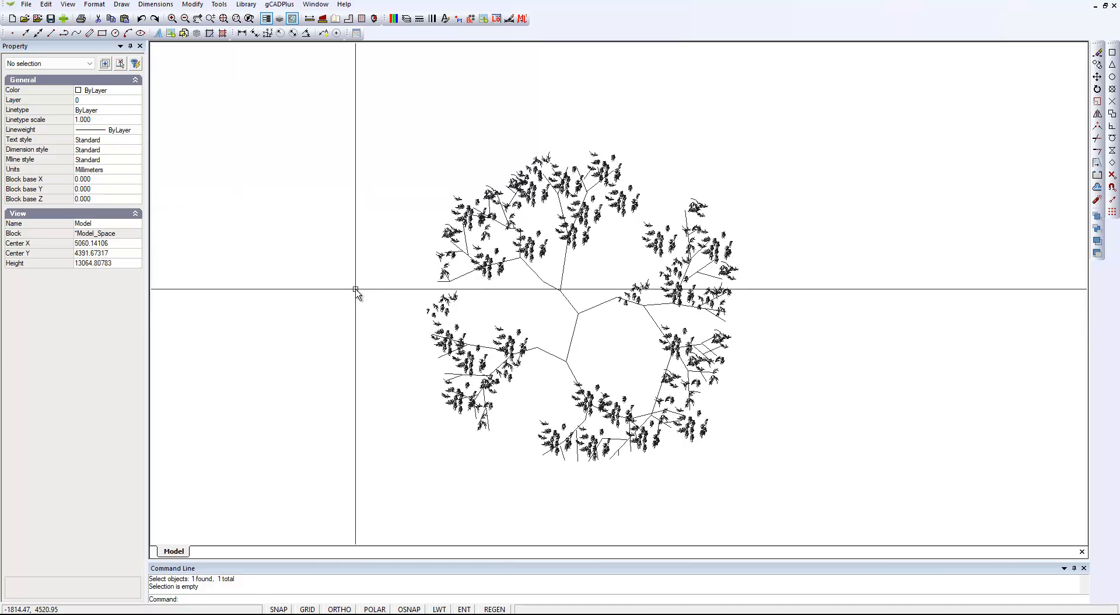
Delete the empty A-DETL-GENF layer from the detailed tree drawing and recheck the layer list.
{"action": "left_click", "coordinate": [407, 18]}
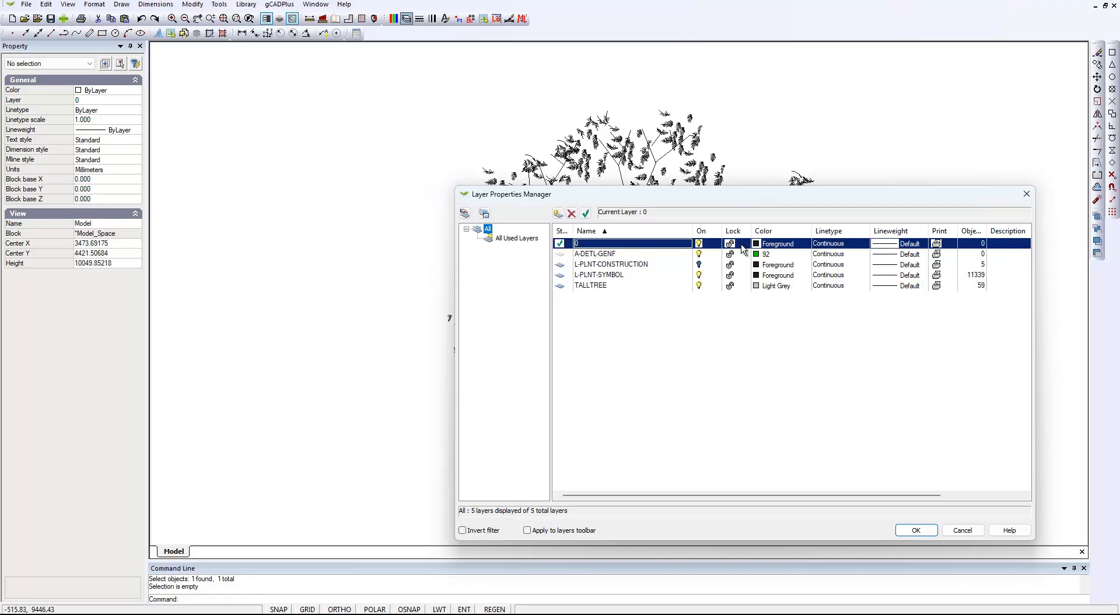
{"action": "left_click", "coordinate": [571, 255]}
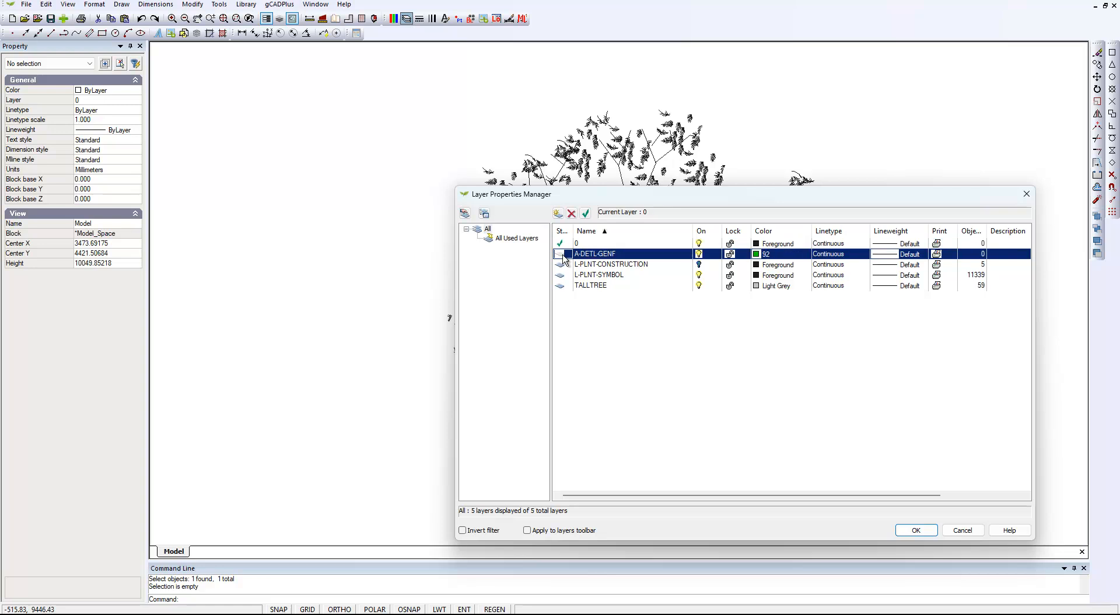
{"action": "left_click", "coordinate": [571, 213]}
{"action": "left_click", "coordinate": [916, 531]}
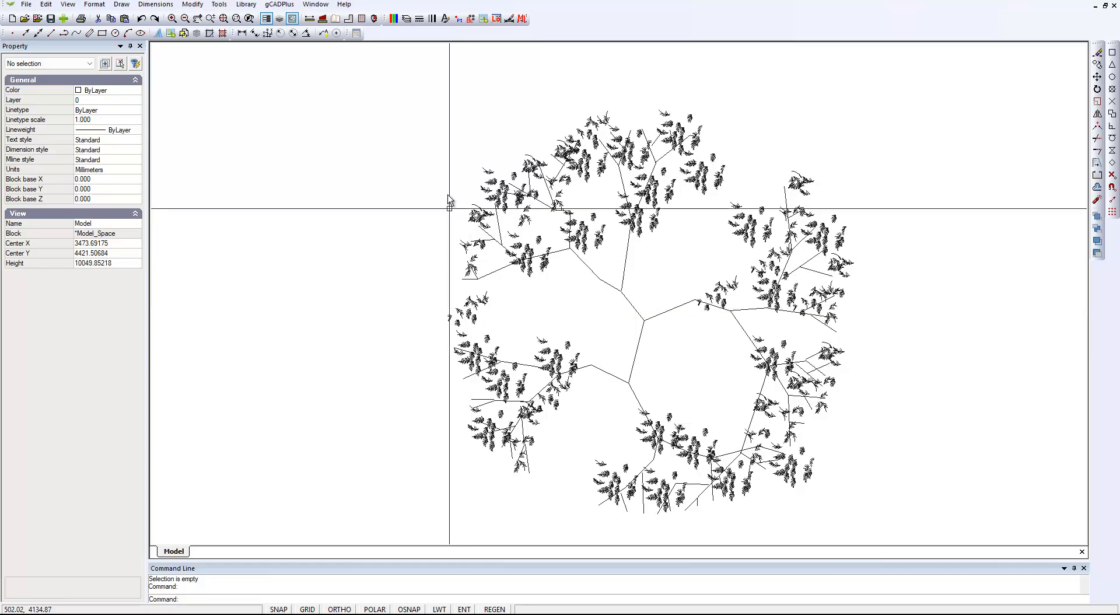
{"action": "left_click", "coordinate": [407, 18]}
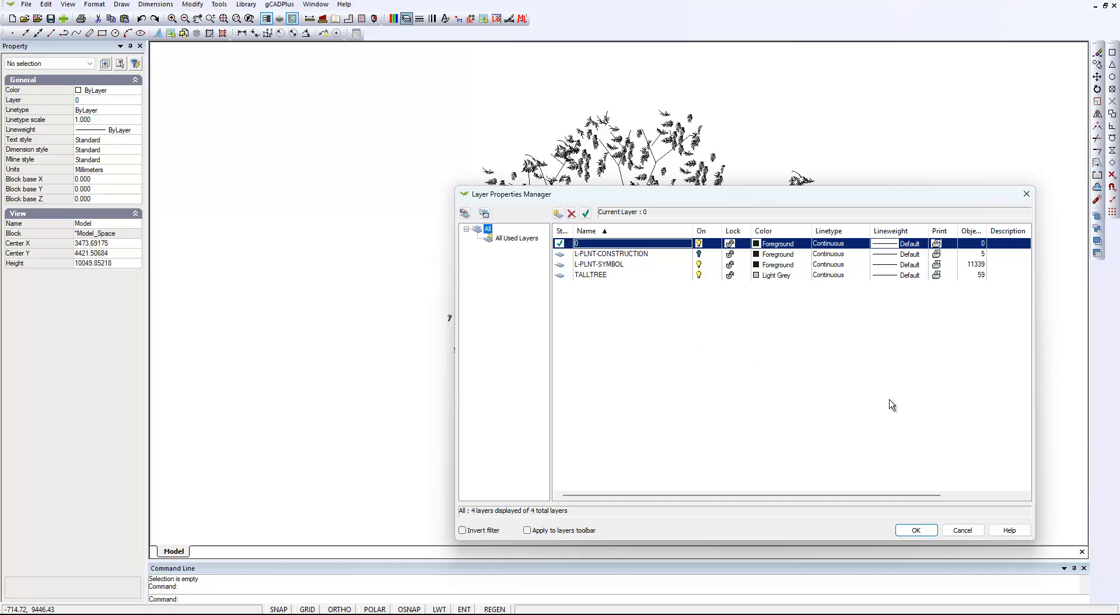
{"action": "left_click", "coordinate": [964, 529]}
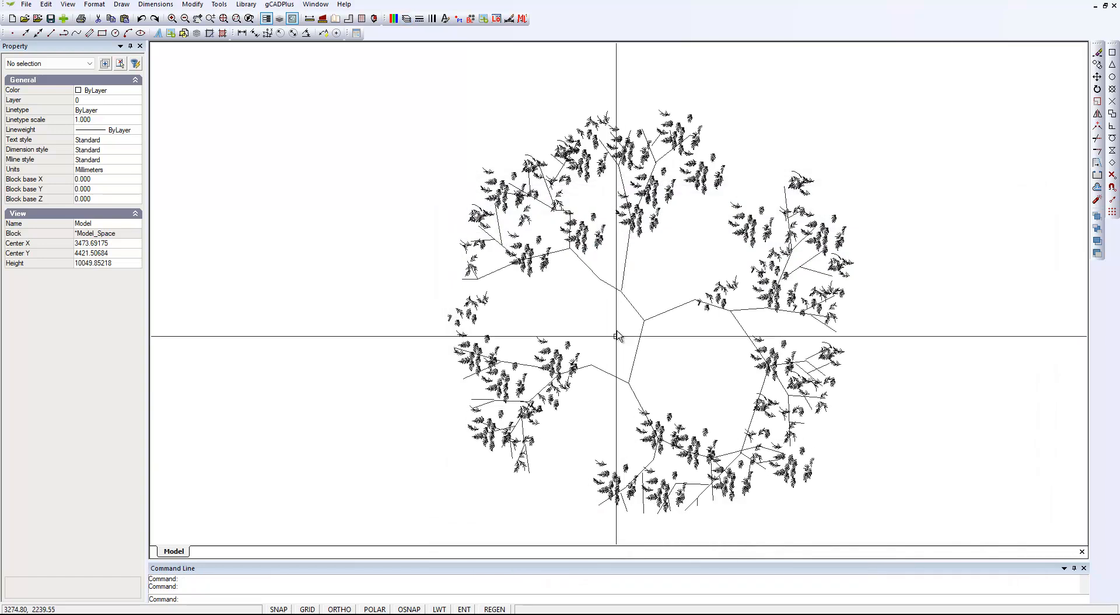
Inspect a single leaf line, and set the colour of the leaf cluster between the two upper branches to Green.
{"action": "scroll", "coordinate": [638, 230], "scroll_direction": "up", "scroll_amount": 3}
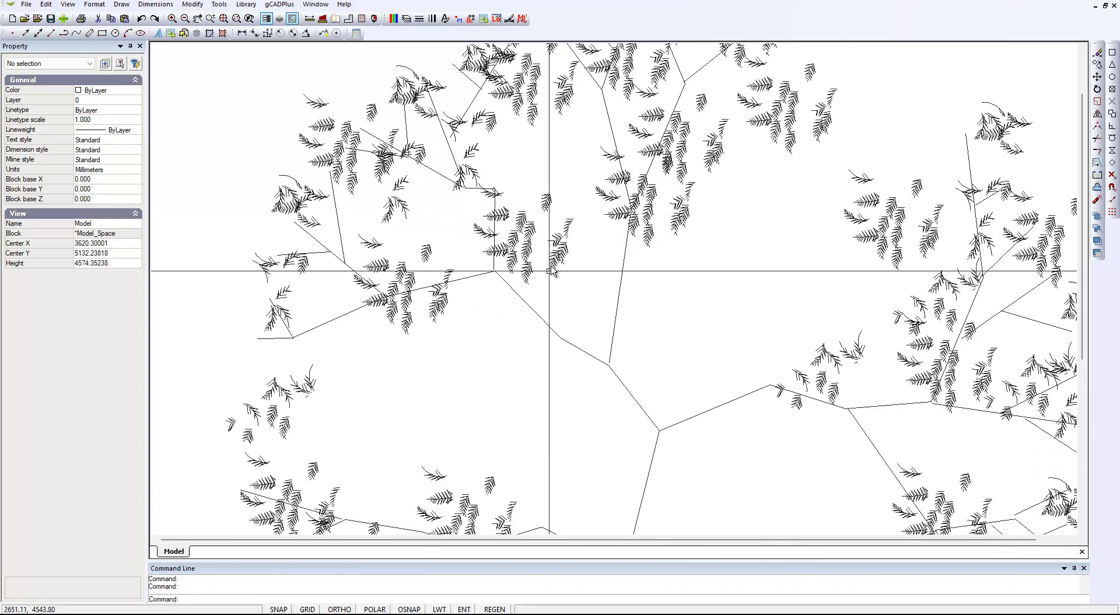
{"action": "scroll", "coordinate": [538, 299], "scroll_direction": "up", "scroll_amount": 3}
{"action": "left_click", "coordinate": [556, 270]}
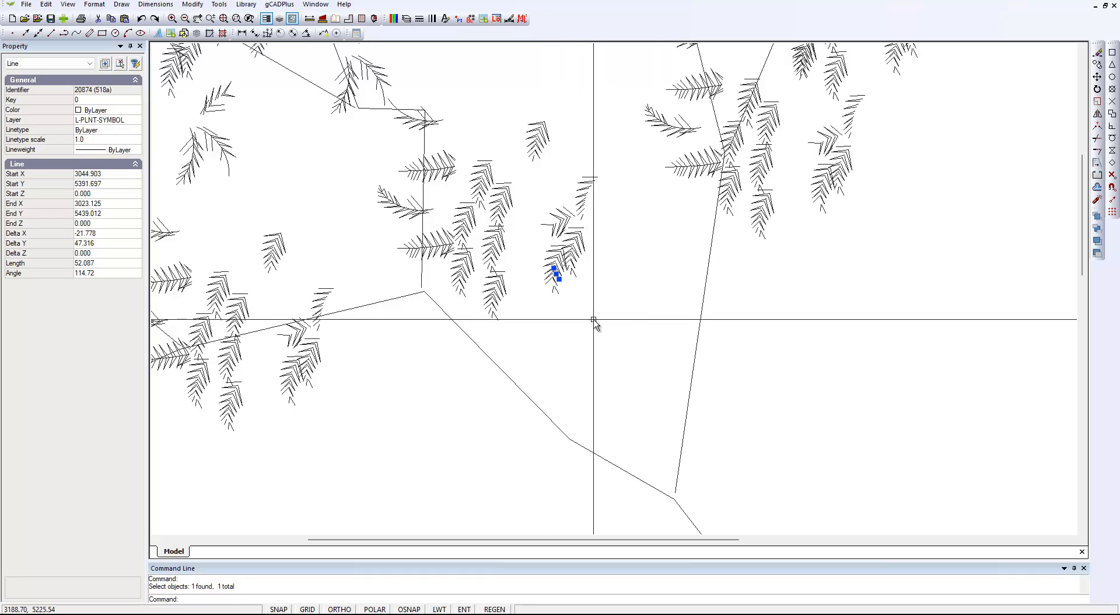
{"action": "scroll", "coordinate": [593, 320], "scroll_direction": "down", "scroll_amount": 1}
{"action": "scroll", "coordinate": [594, 322], "scroll_direction": "down", "scroll_amount": 1}
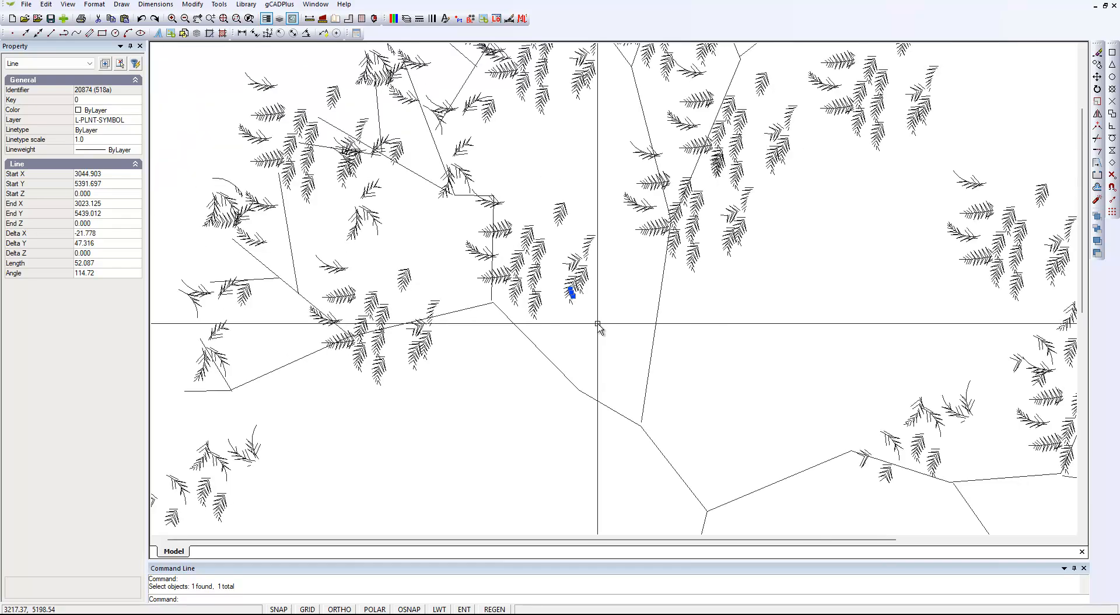
{"action": "scroll", "coordinate": [598, 324], "scroll_direction": "up", "scroll_amount": 3}
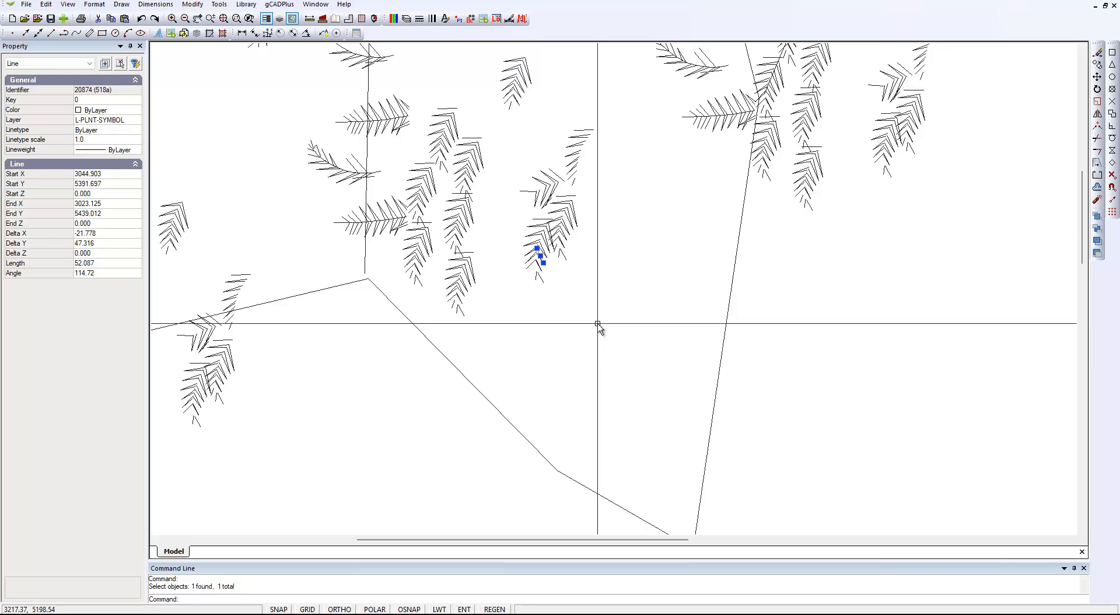
{"action": "key", "text": "Escape"}
{"action": "scroll", "coordinate": [585, 285], "scroll_direction": "up", "scroll_amount": 2}
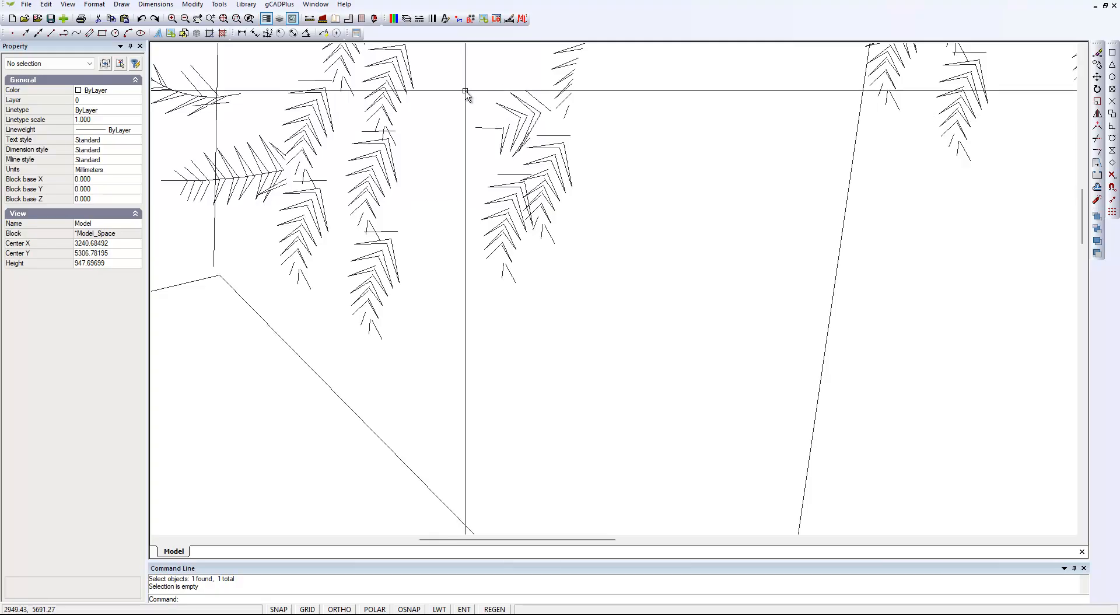
{"action": "left_click_drag", "start_coordinate": [465, 92], "coordinate": [592, 310]}
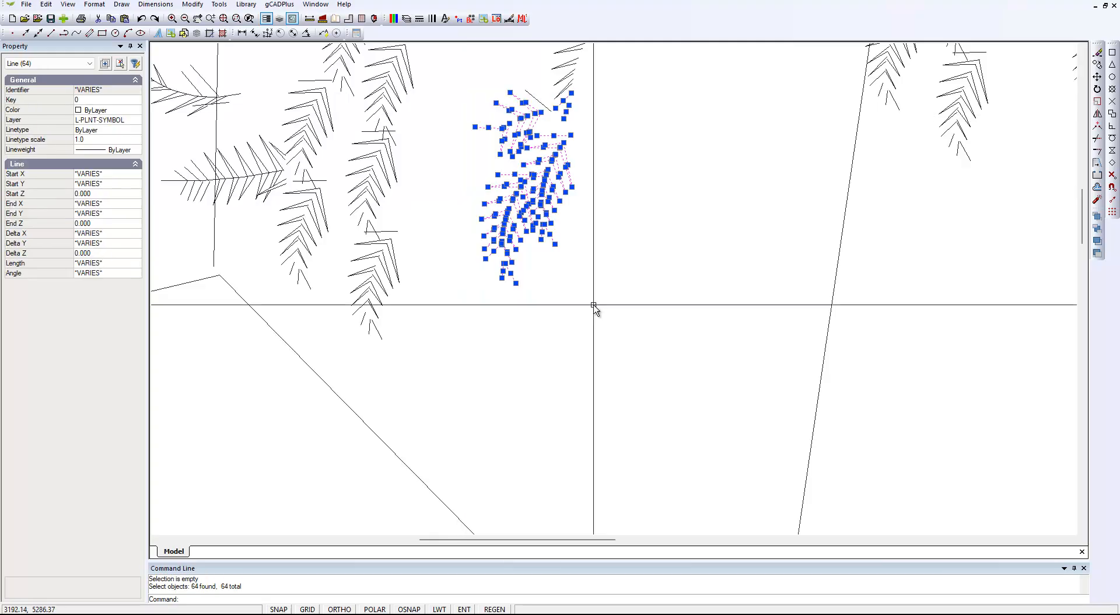
{"action": "left_click", "coordinate": [139, 112]}
{"action": "left_click", "coordinate": [136, 111]}
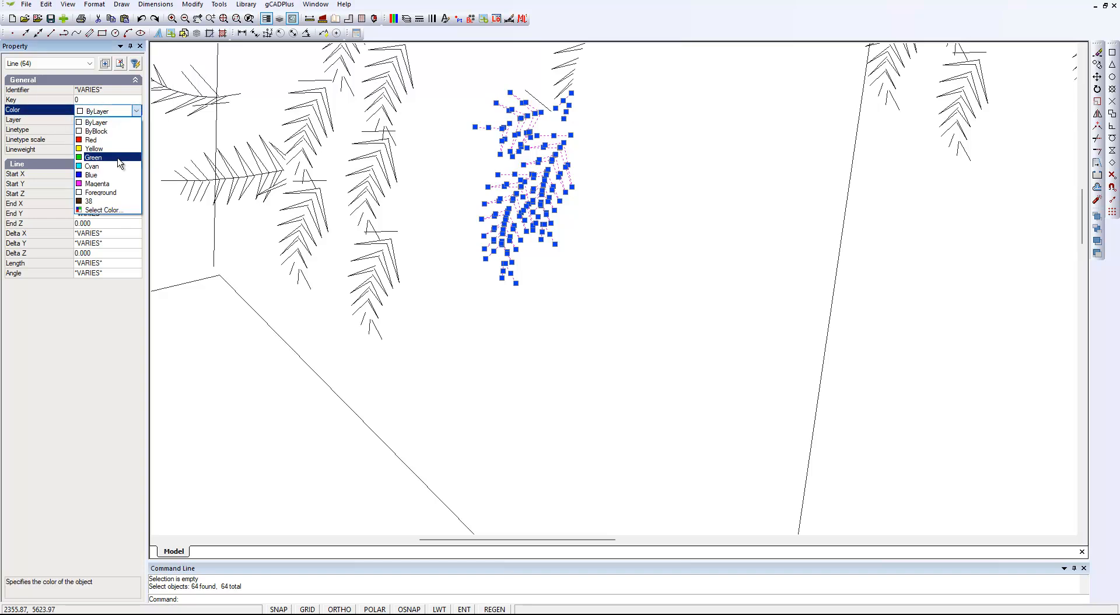
{"action": "left_click", "coordinate": [93, 158]}
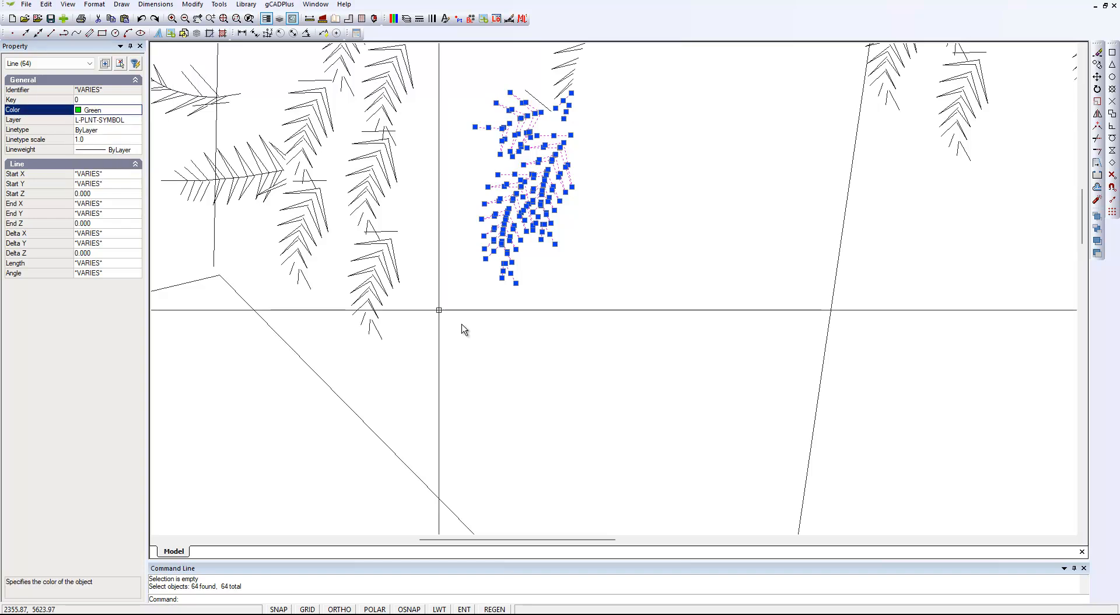
Convert the selected green leaf cluster into a block named JarandaMinFront, with its base point picked inside the cluster.
{"action": "right_click", "coordinate": [572, 337]}
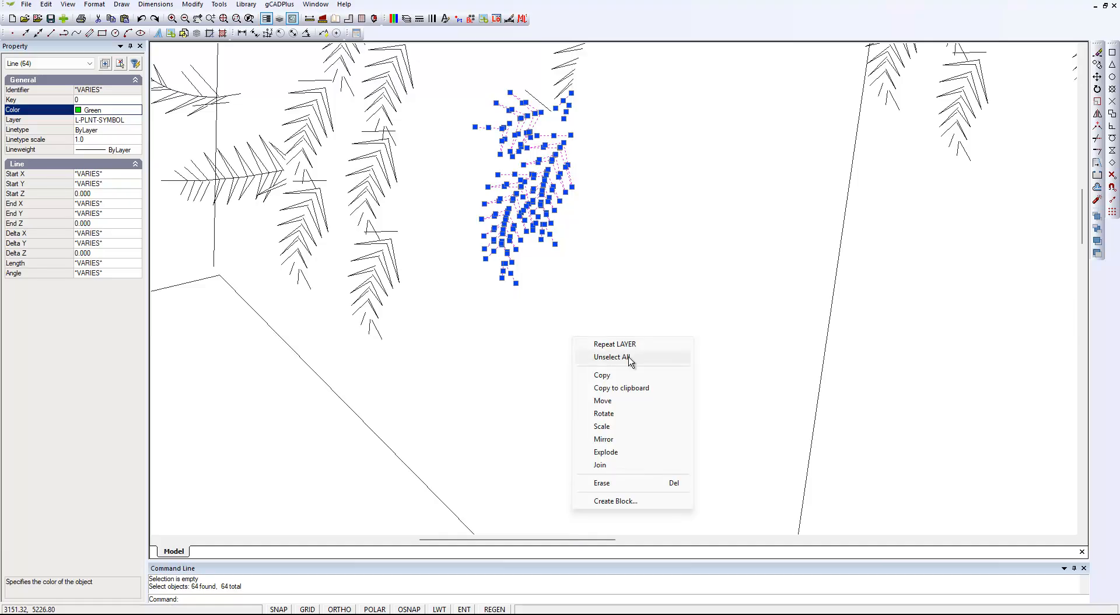
{"action": "left_click", "coordinate": [615, 501]}
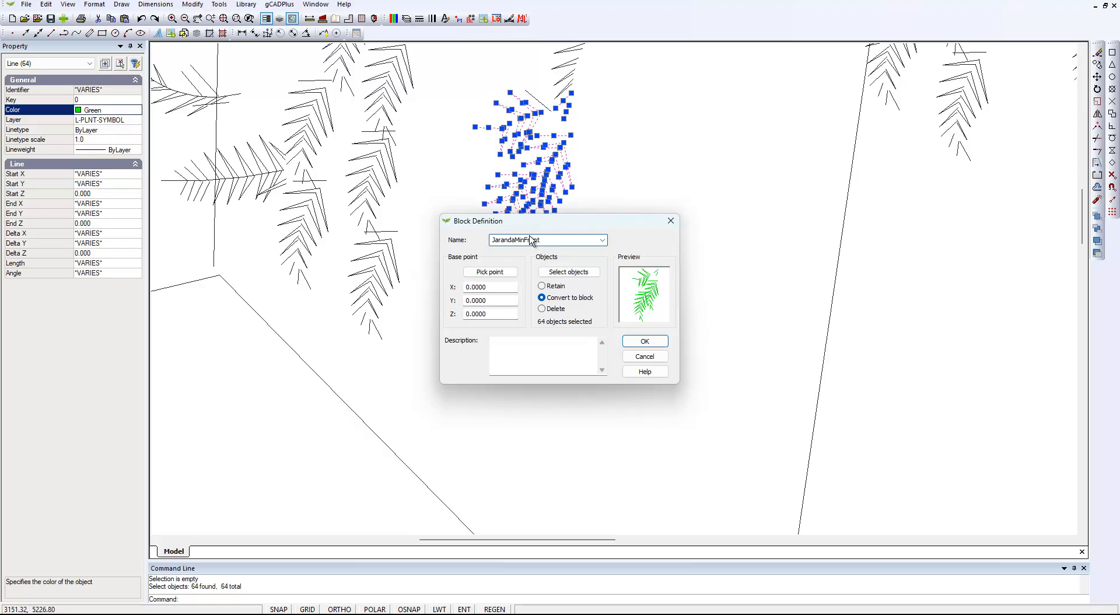
{"action": "left_click", "coordinate": [490, 272]}
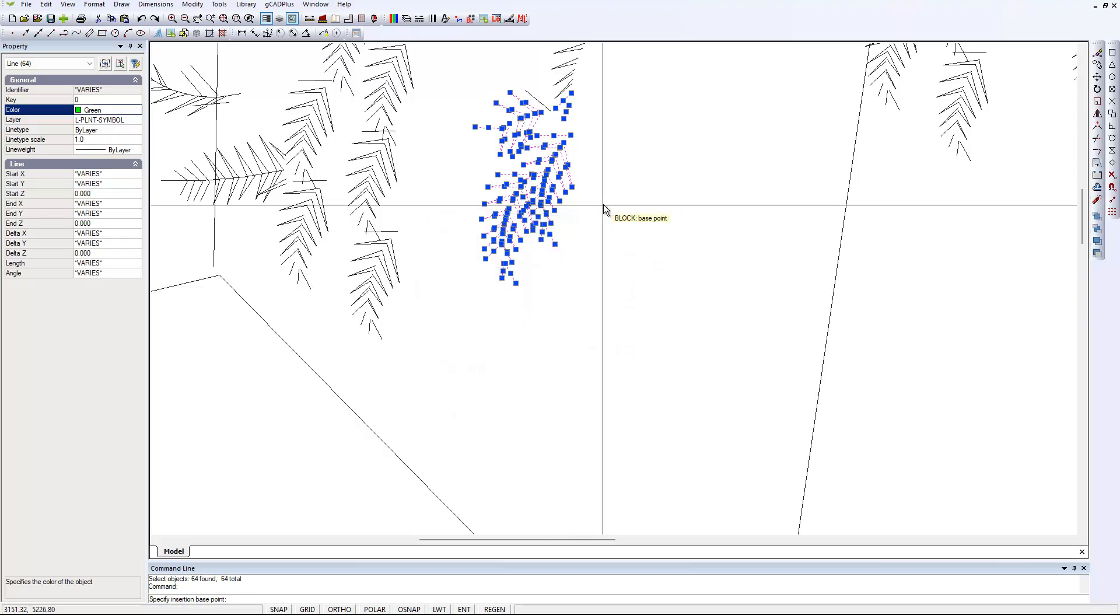
{"action": "left_click", "coordinate": [523, 170]}
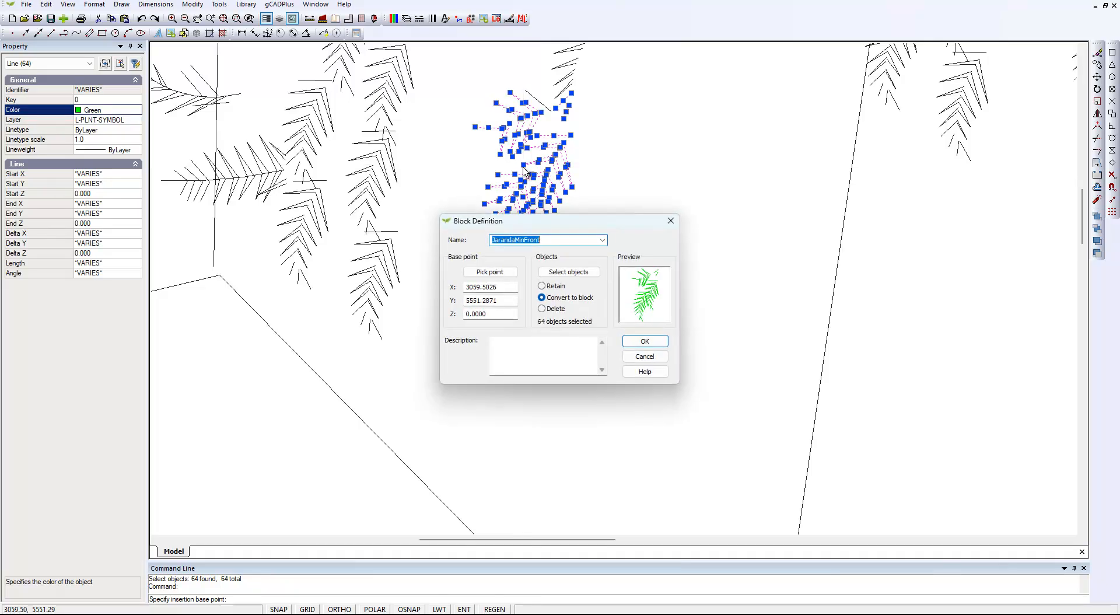
{"action": "left_click", "coordinate": [645, 341]}
Delete a group of loose leaf lines beside the upper central branch, across from the green leaf block.
{"action": "scroll", "coordinate": [634, 249], "scroll_direction": "down", "scroll_amount": 2}
{"action": "scroll", "coordinate": [632, 248], "scroll_direction": "down", "scroll_amount": 1}
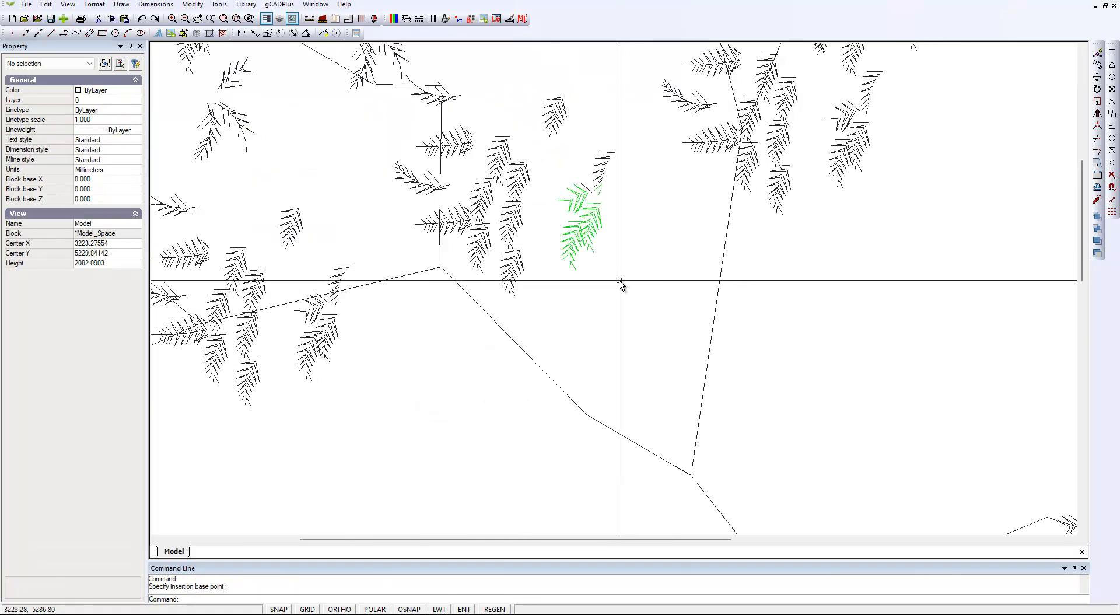
{"action": "scroll", "coordinate": [620, 282], "scroll_direction": "down", "scroll_amount": 5}
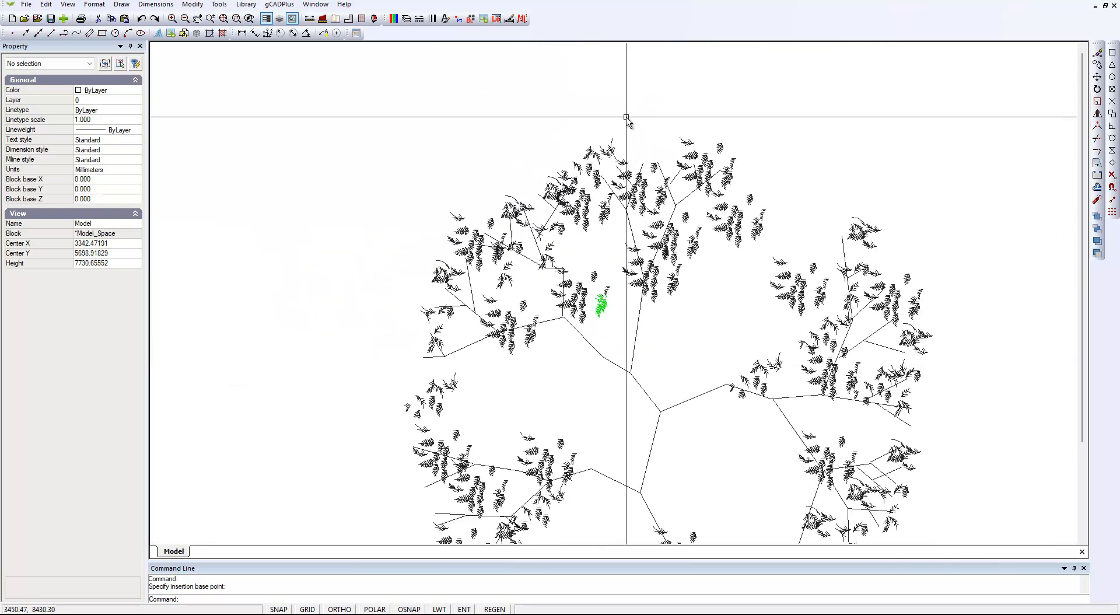
{"action": "scroll", "coordinate": [698, 296], "scroll_direction": "up", "scroll_amount": 2}
{"action": "left_click_drag", "start_coordinate": [711, 327], "coordinate": [656, 192]}
{"action": "key", "text": "Delete"}
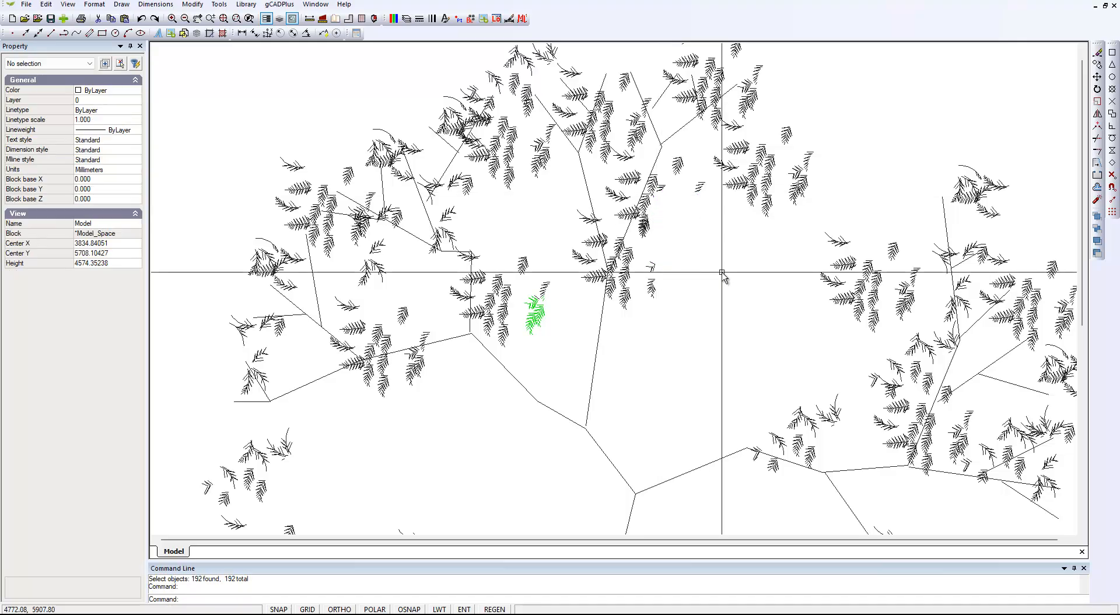
Delete the two groups of loose leaf lines on either side of the upper central branch, keeping the branch polylines.
{"action": "scroll", "coordinate": [724, 272], "scroll_direction": "down", "scroll_amount": 1}
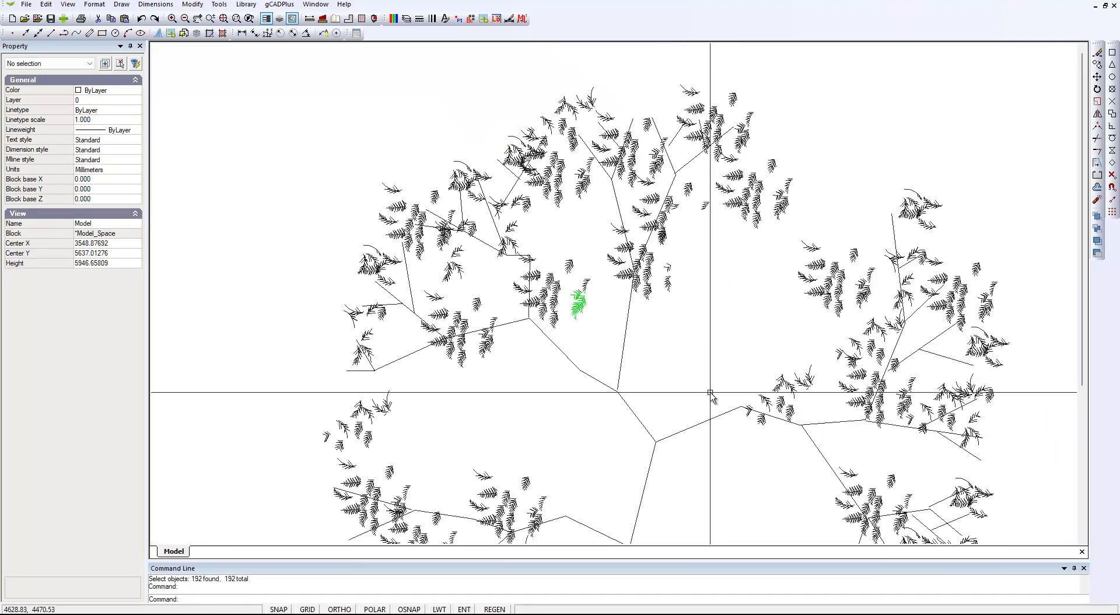
{"action": "scroll", "coordinate": [648, 303], "scroll_direction": "up", "scroll_amount": 3}
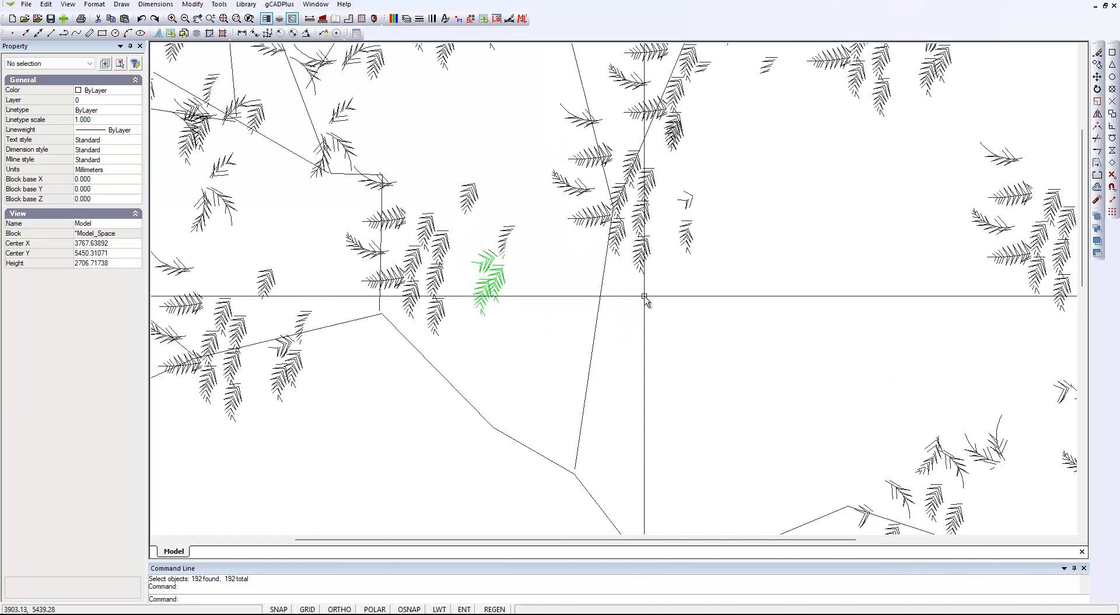
{"action": "left_click", "coordinate": [594, 344]}
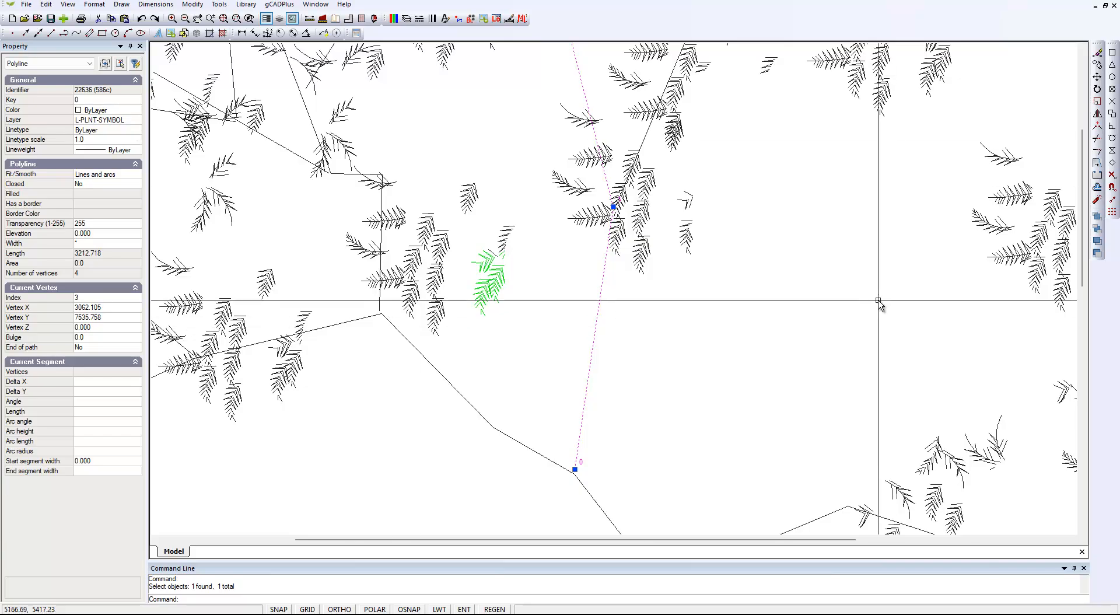
{"action": "key", "text": "Escape"}
{"action": "scroll", "coordinate": [928, 230], "scroll_direction": "down", "scroll_amount": 2}
{"action": "left_click", "coordinate": [730, 112]}
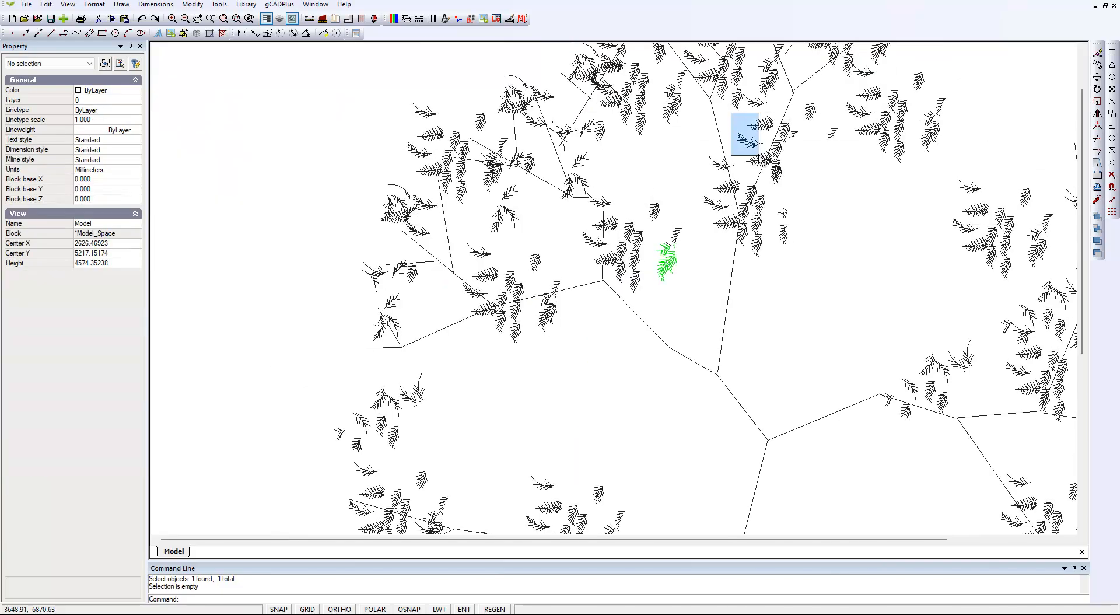
{"action": "left_click", "coordinate": [852, 280]}
{"action": "key", "text": "Escape"}
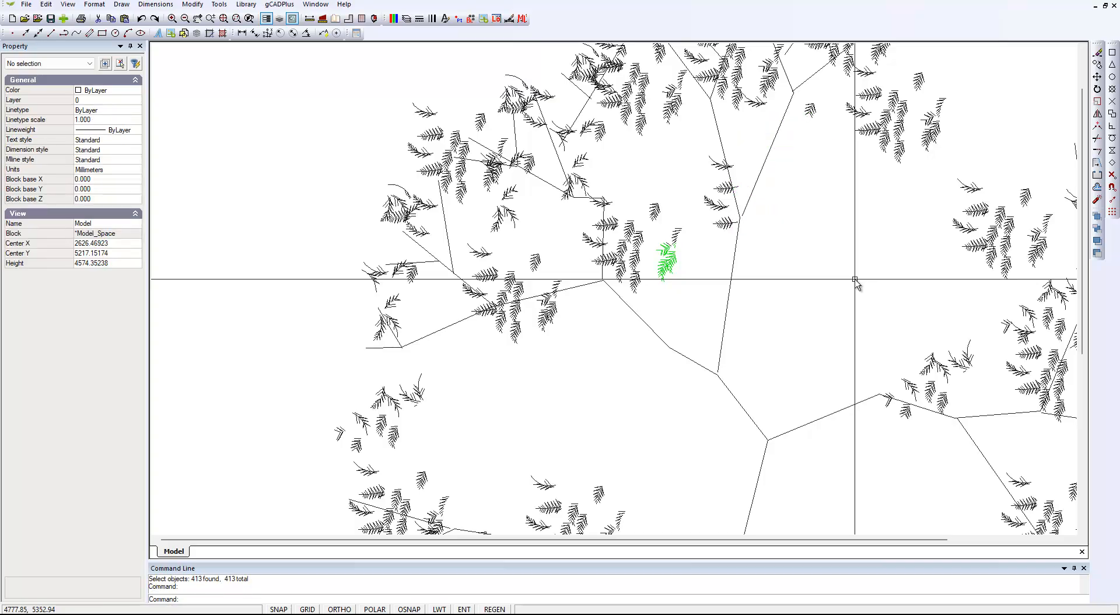
{"action": "left_click", "coordinate": [681, 134]}
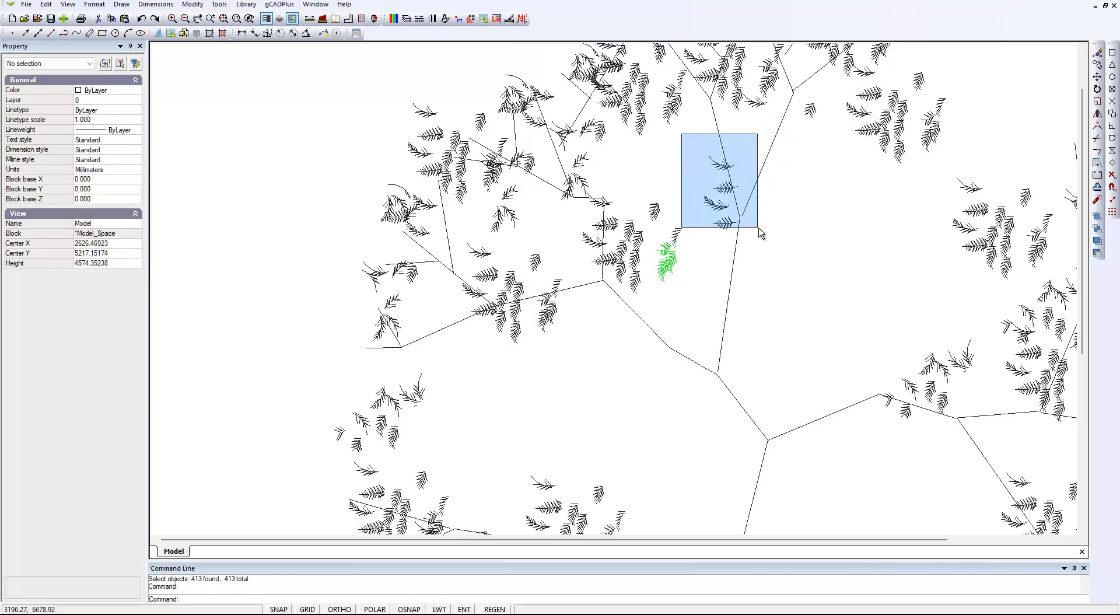
{"action": "left_click", "coordinate": [771, 243]}
{"action": "key", "text": "Escape"}
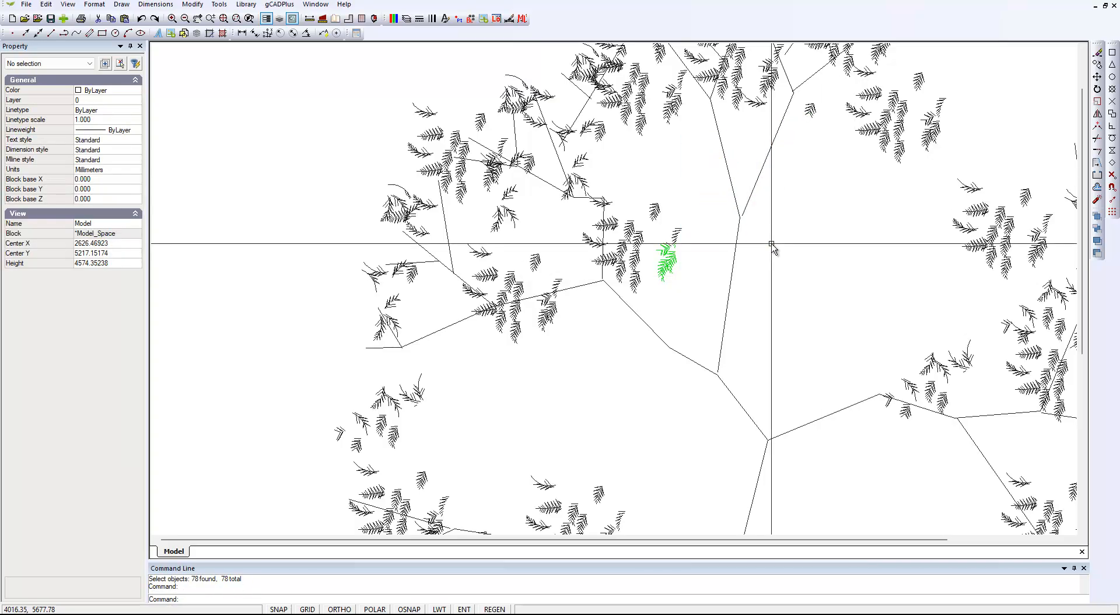
Delete two groups of loose leaf lines around the outer upper-left branches.
{"action": "left_click", "coordinate": [370, 88]}
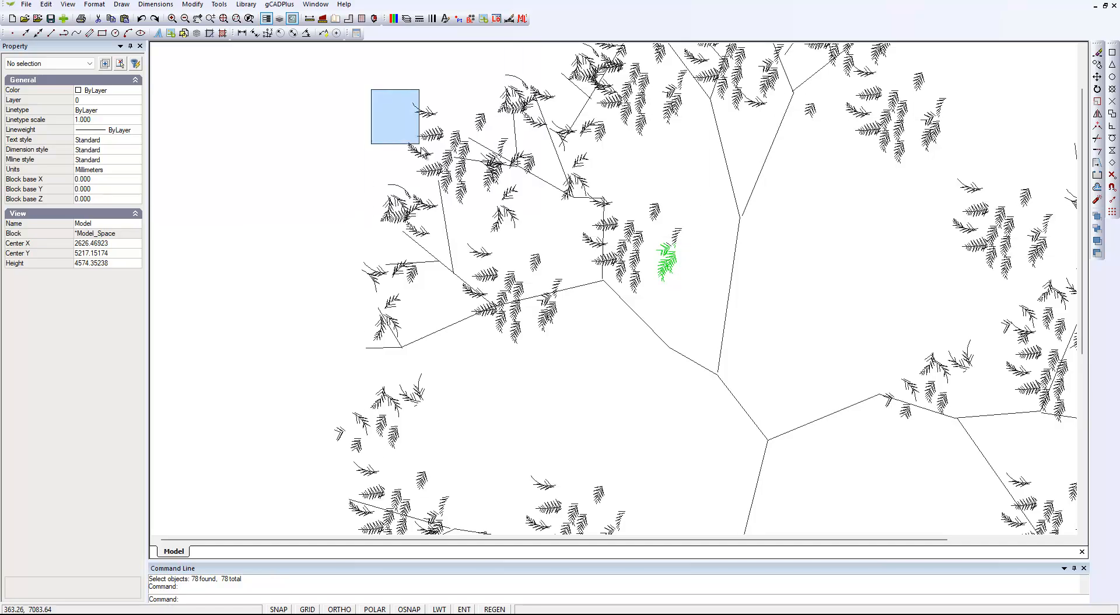
{"action": "left_click", "coordinate": [499, 216]}
{"action": "key", "text": "Delete"}
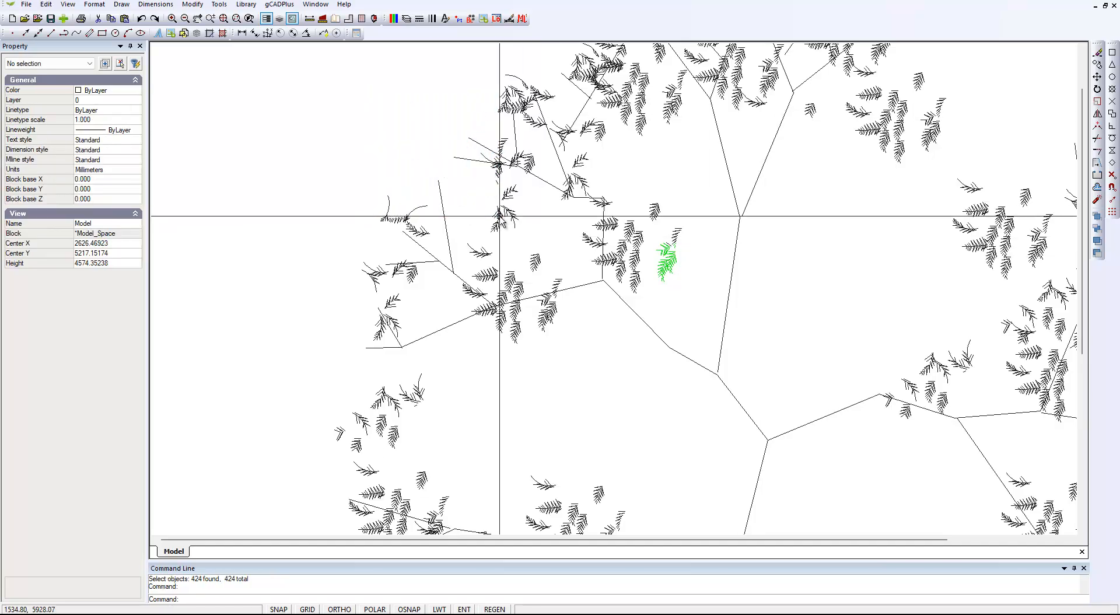
{"action": "left_click", "coordinate": [464, 164]}
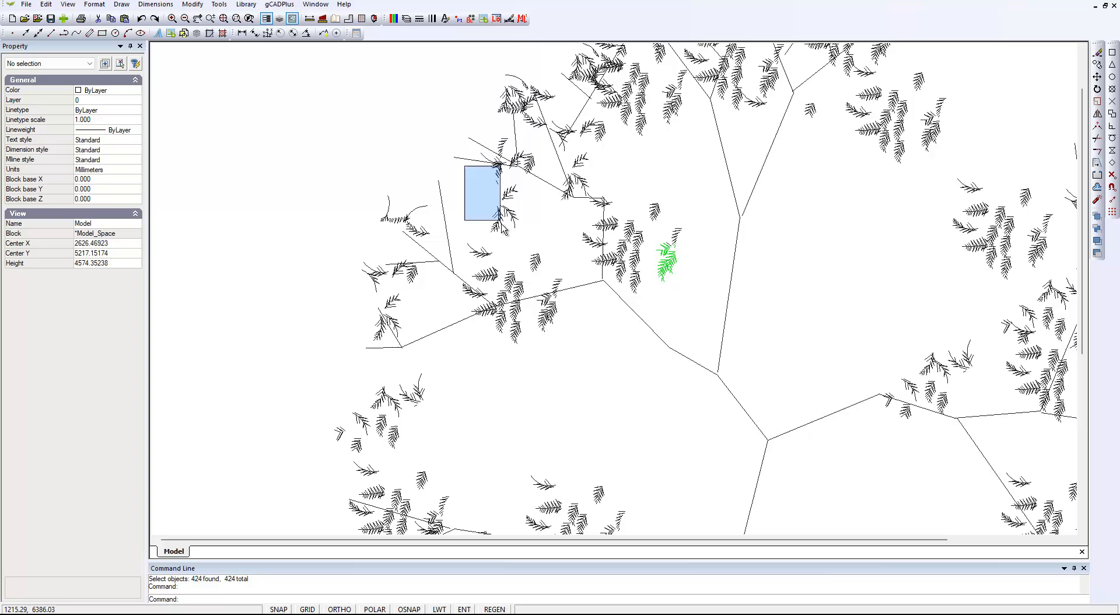
{"action": "left_click", "coordinate": [537, 234]}
{"action": "key", "text": "Delete"}
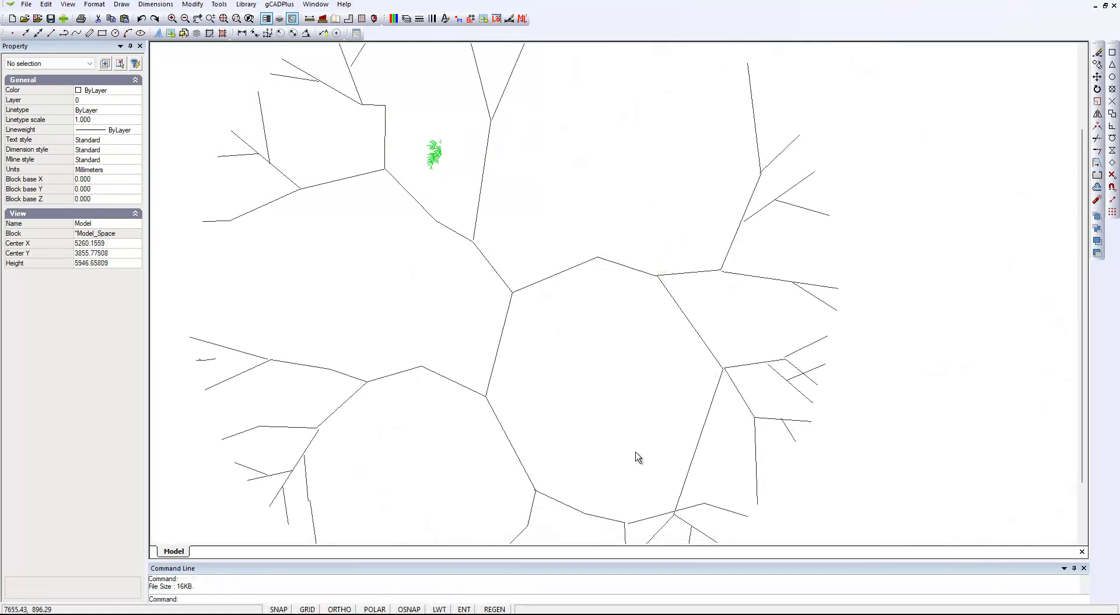
Scale the green JarandaMinFront leaf block up to about 2.37 times its size, using its insertion point as the base.
{"action": "scroll", "coordinate": [637, 457], "scroll_direction": "down", "scroll_amount": 1}
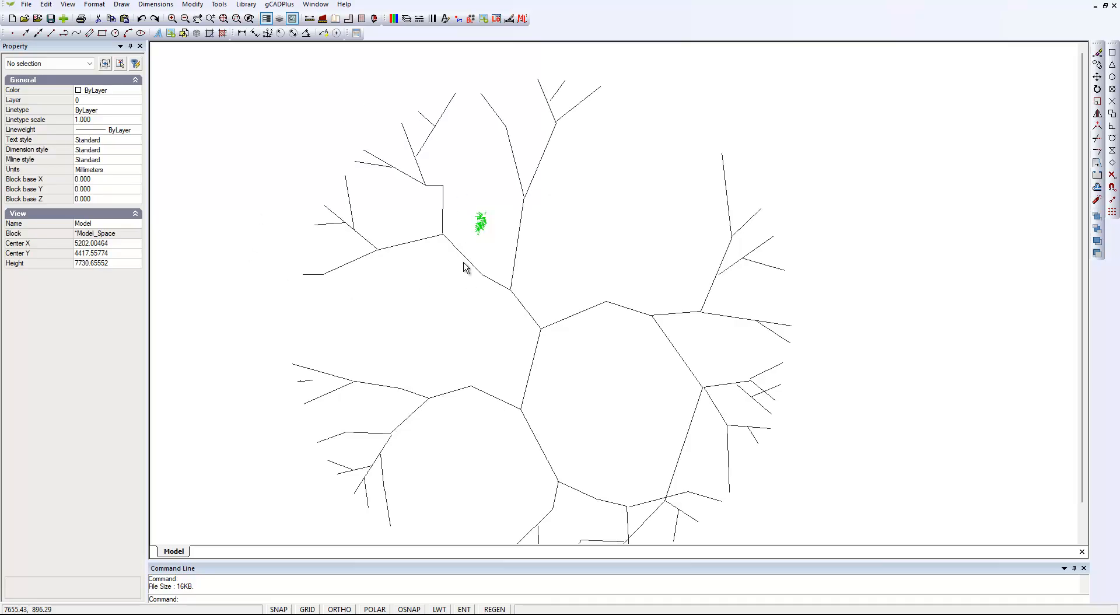
{"action": "scroll", "coordinate": [501, 233], "scroll_direction": "up", "scroll_amount": 3}
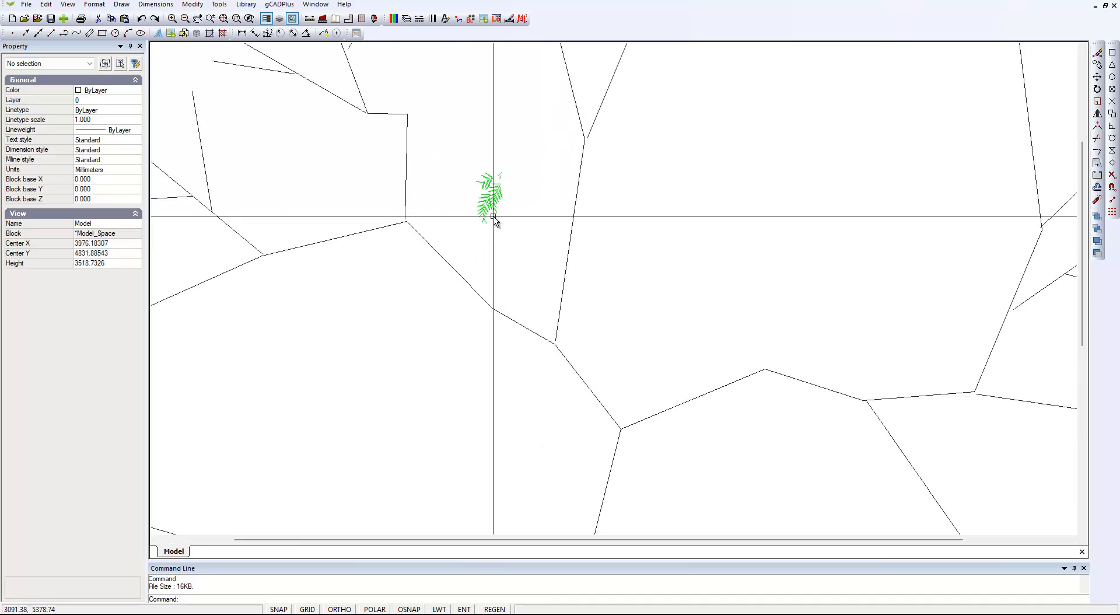
{"action": "left_click", "coordinate": [490, 216]}
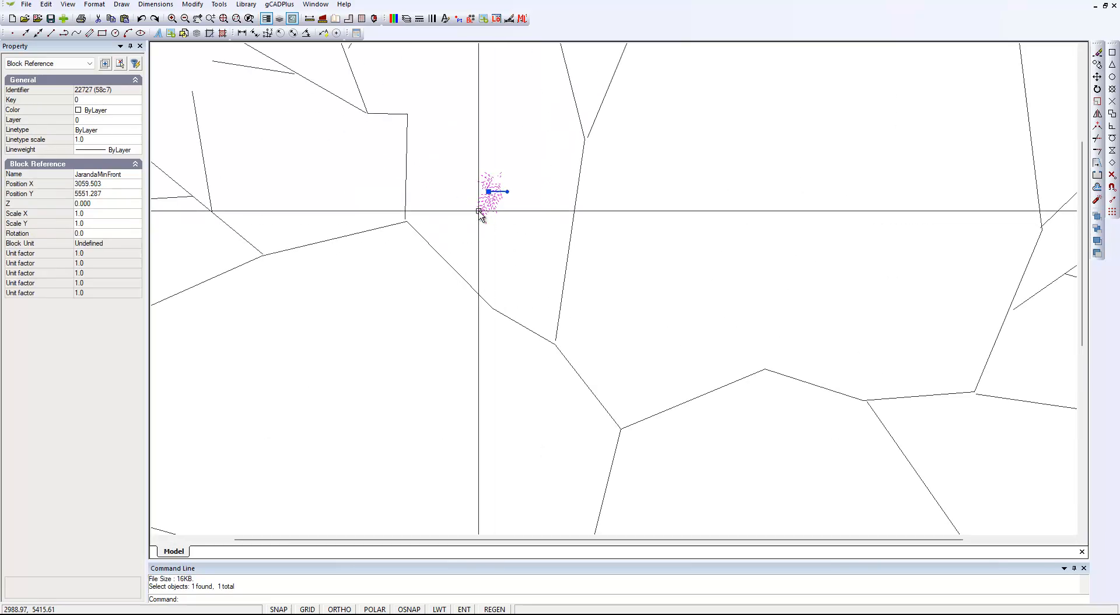
{"action": "right_click", "coordinate": [492, 250]}
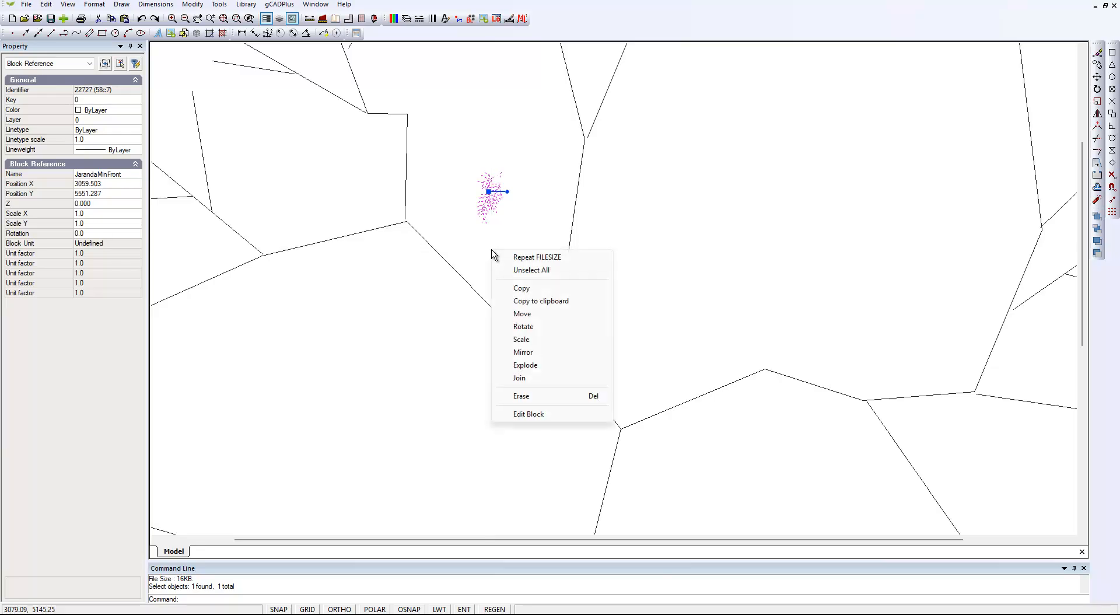
{"action": "left_click", "coordinate": [525, 339]}
{"action": "left_click", "coordinate": [489, 191]}
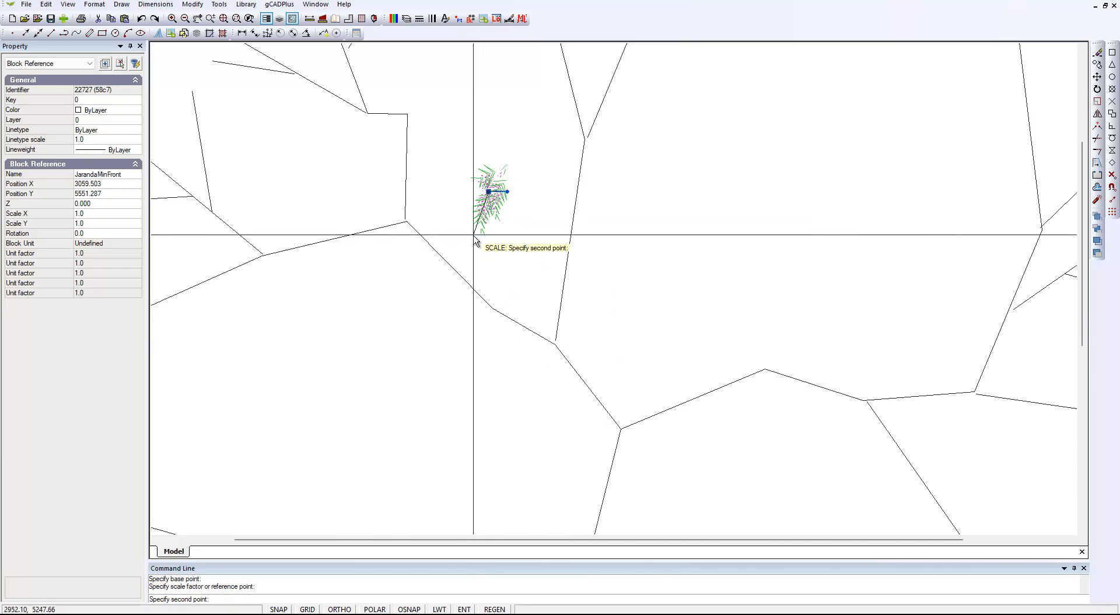
{"action": "left_click", "coordinate": [467, 268]}
{"action": "key", "text": "Escape"}
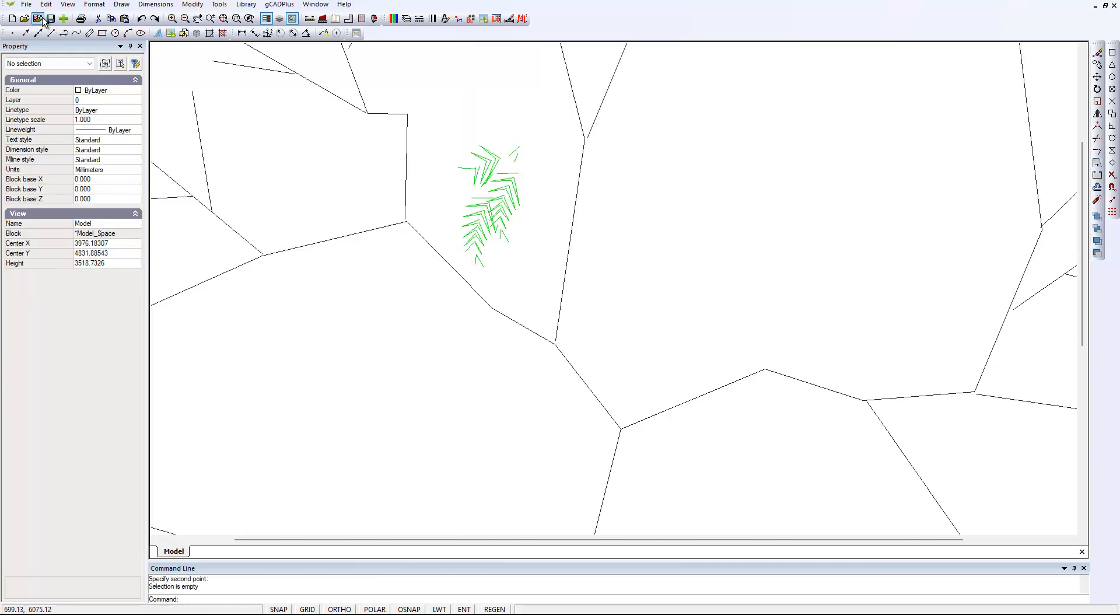
Check the drawing's file size with the enlarged leaf block in place.
{"action": "left_click", "coordinate": [26, 4]}
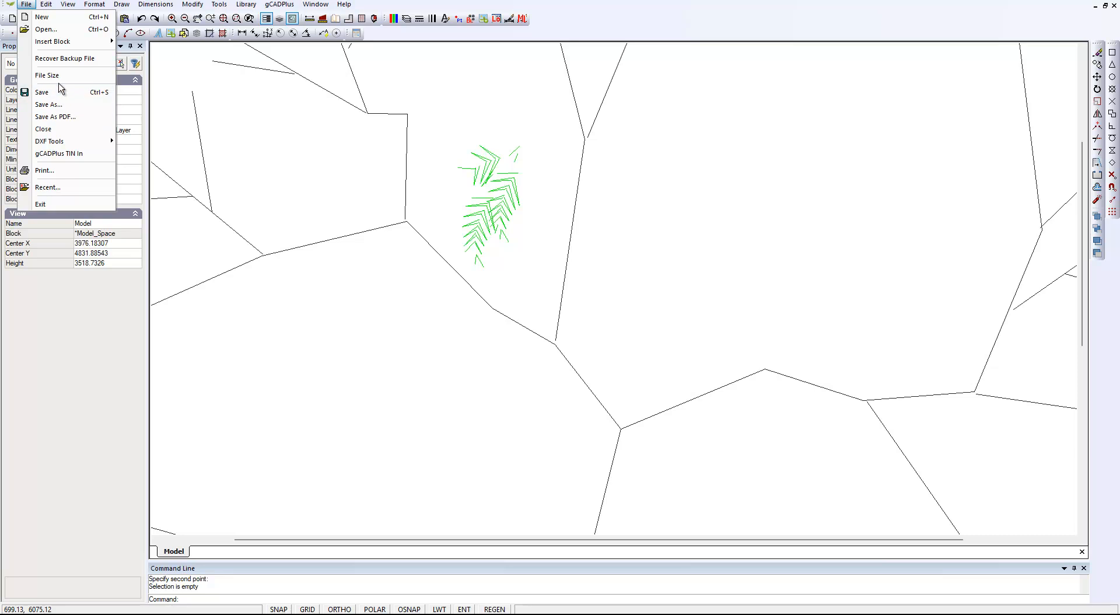
{"action": "left_click", "coordinate": [58, 76]}
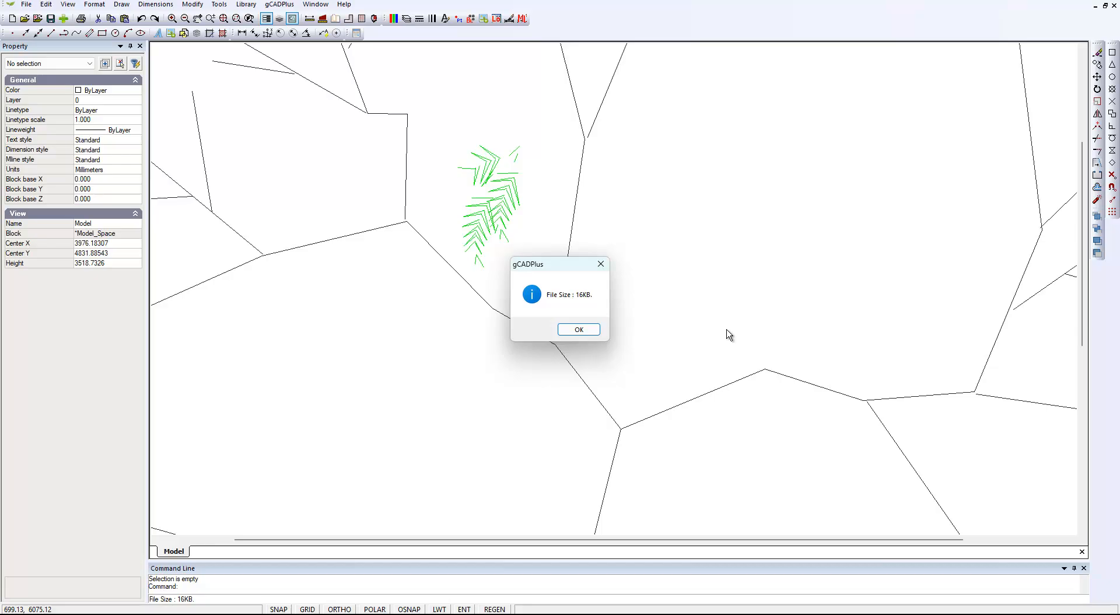
{"action": "key", "text": "Return"}
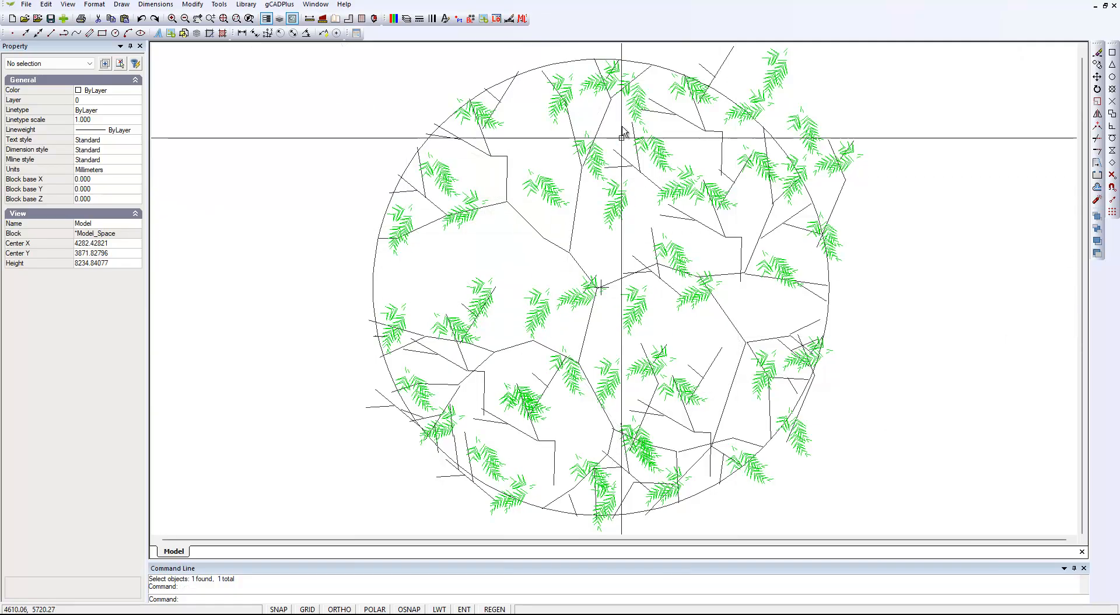
Delete the leaf block and the two branch lines protruding beyond the upper-right edge of the canopy circle.
{"action": "middle_click_drag", "start_coordinate": [870, 200], "coordinate": [846, 282]}
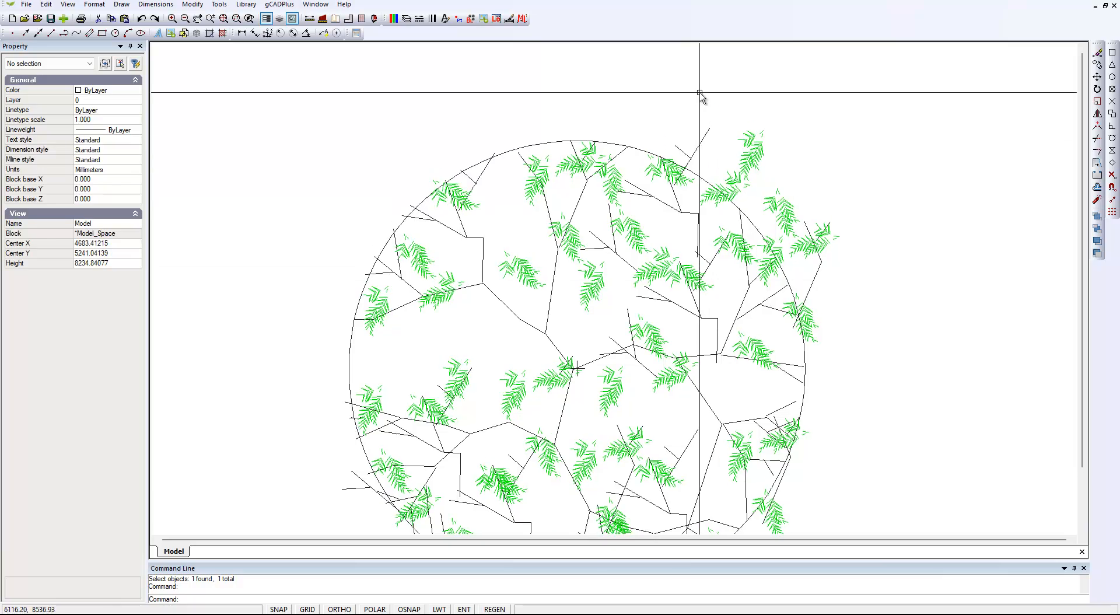
{"action": "left_click_drag", "start_coordinate": [700, 93], "coordinate": [765, 205]}
{"action": "key", "text": "Delete"}
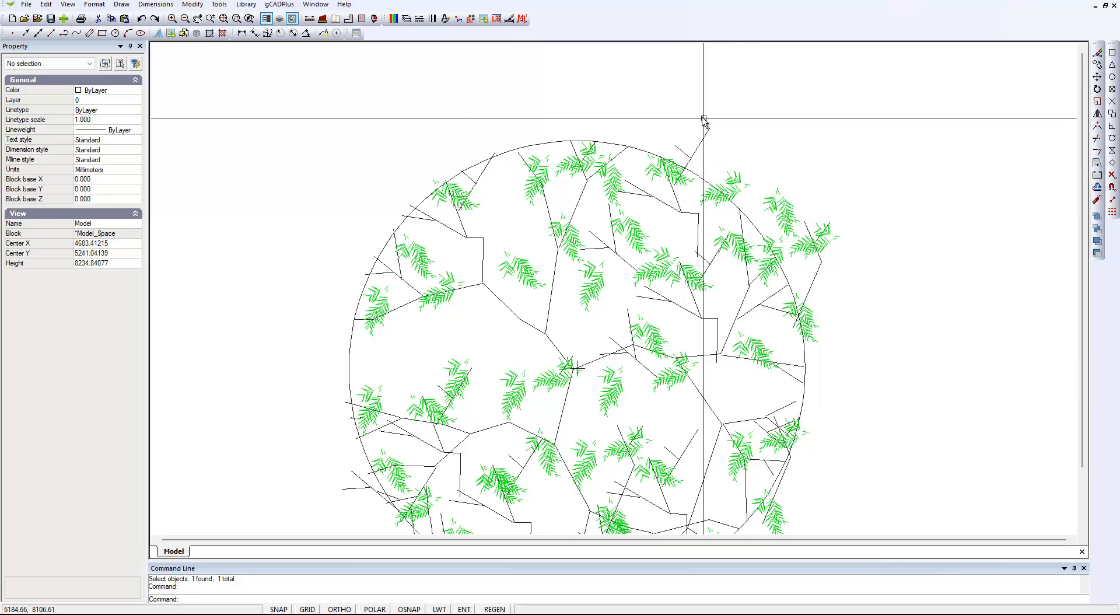
{"action": "left_click", "coordinate": [700, 147]}
{"action": "key", "text": "Delete"}
{"action": "left_click", "coordinate": [676, 146]}
{"action": "key", "text": "Delete"}
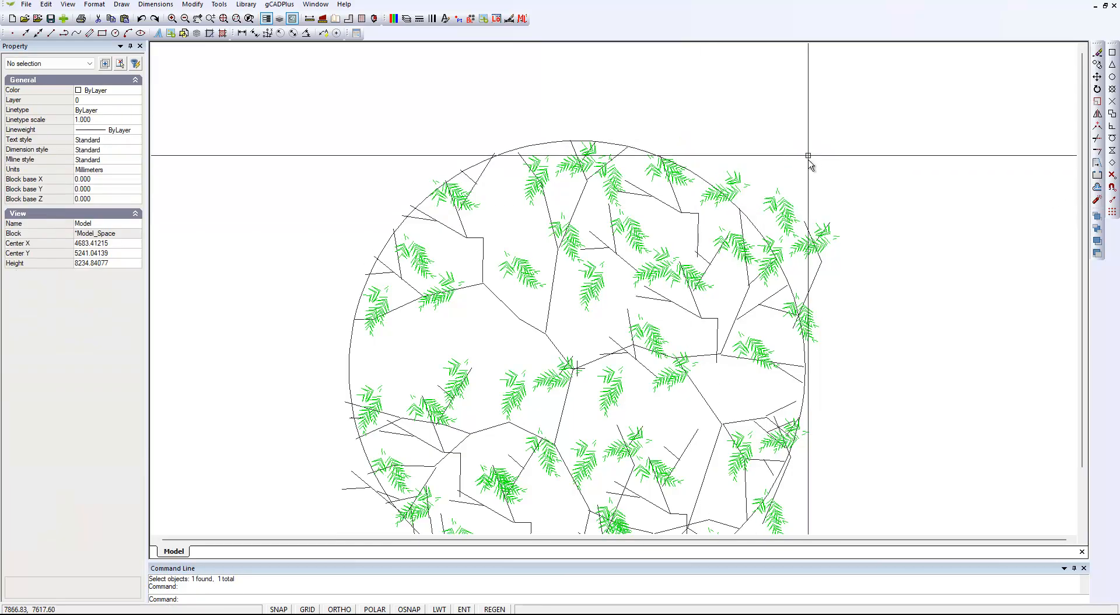
Delete the two leaf blocks and the bent branch line sticking out past the canopy circle's right-hand upper edge.
{"action": "left_click_drag", "start_coordinate": [770, 165], "coordinate": [853, 265]}
{"action": "key", "text": "Delete"}
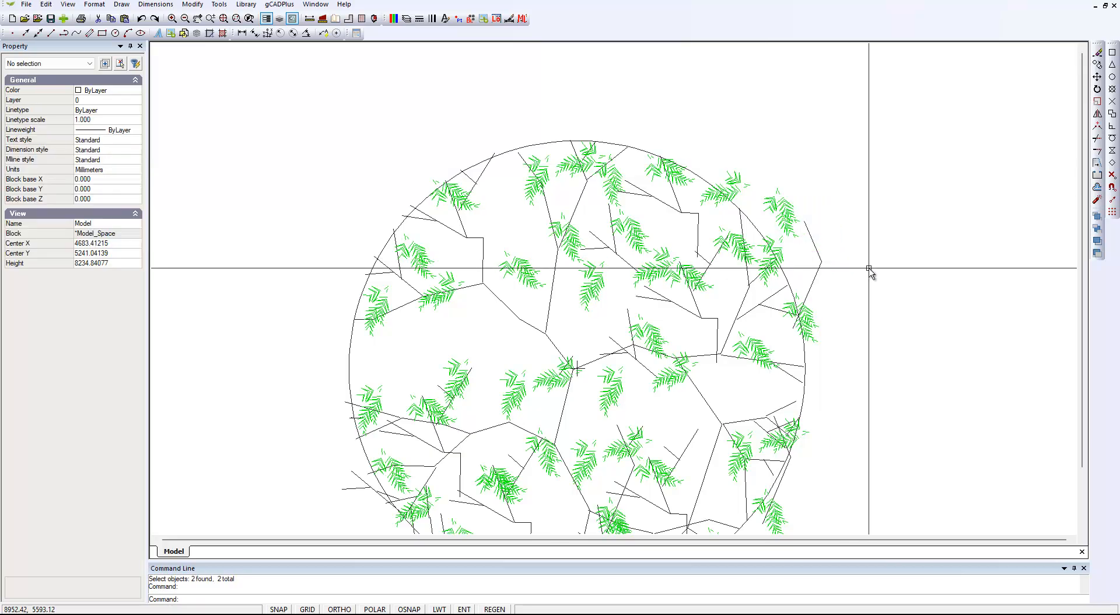
{"action": "left_click_drag", "start_coordinate": [770, 172], "coordinate": [823, 256]}
{"action": "key", "text": "Delete"}
{"action": "left_click", "coordinate": [815, 245]}
{"action": "key", "text": "Delete"}
Delete the leaf block on the canopy's lower-right edge and the branch lines crossing its lower-left edge.
{"action": "middle_click_drag", "start_coordinate": [588, 304], "coordinate": [608, 188]}
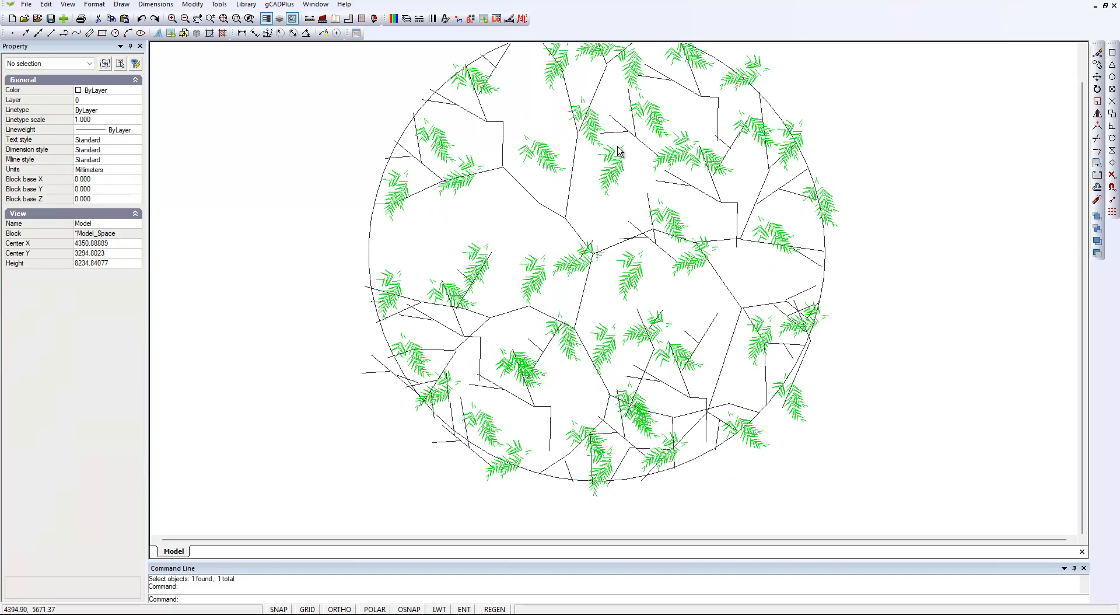
{"action": "left_click", "coordinate": [799, 399]}
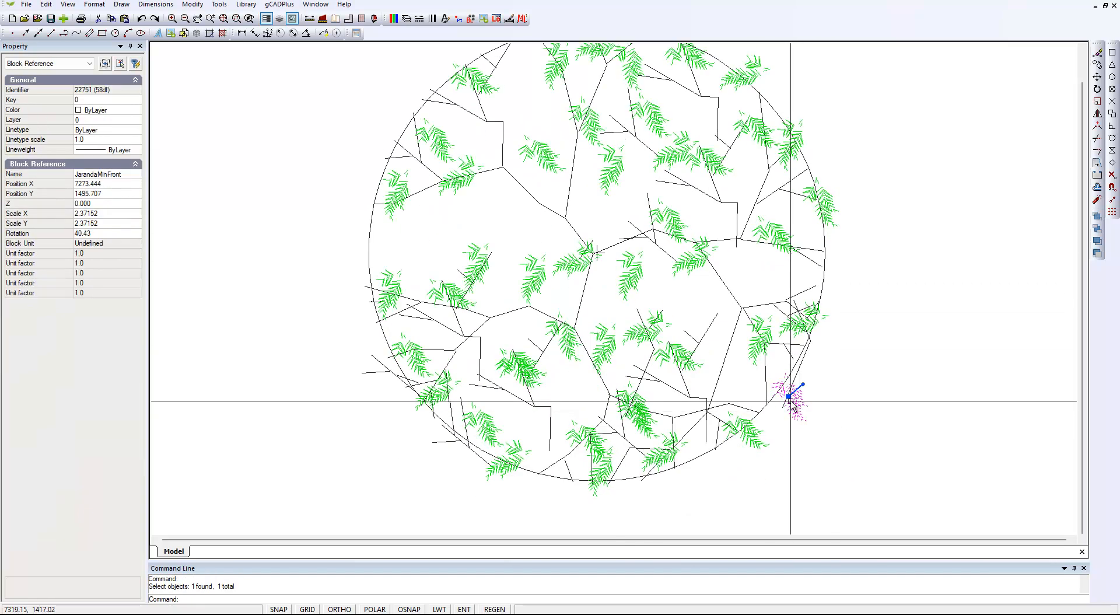
{"action": "key", "text": "Delete"}
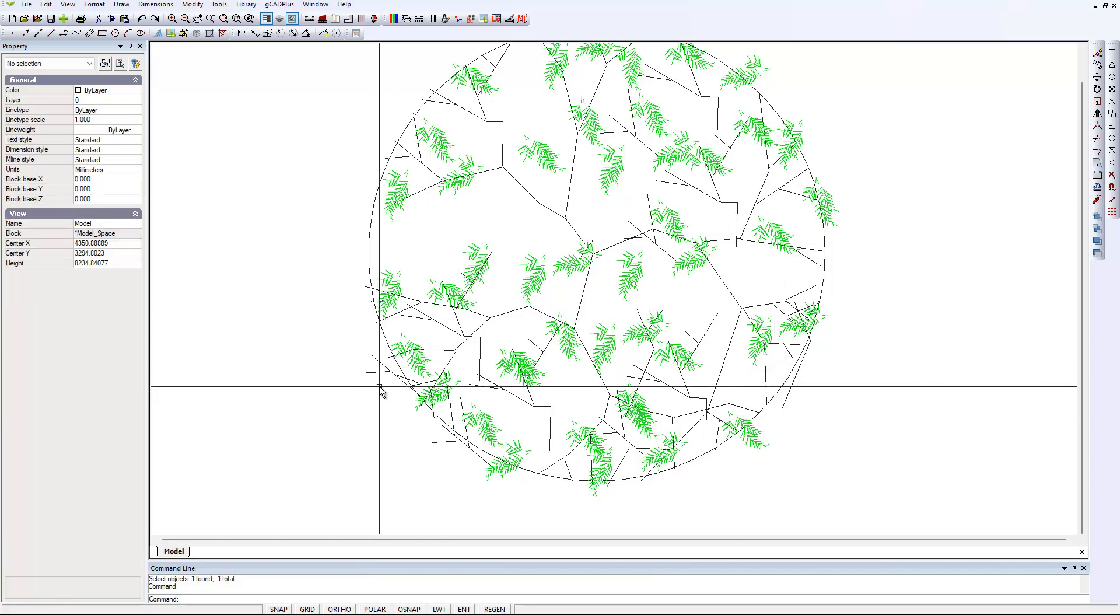
{"action": "left_click", "coordinate": [374, 350]}
{"action": "key", "text": "Delete"}
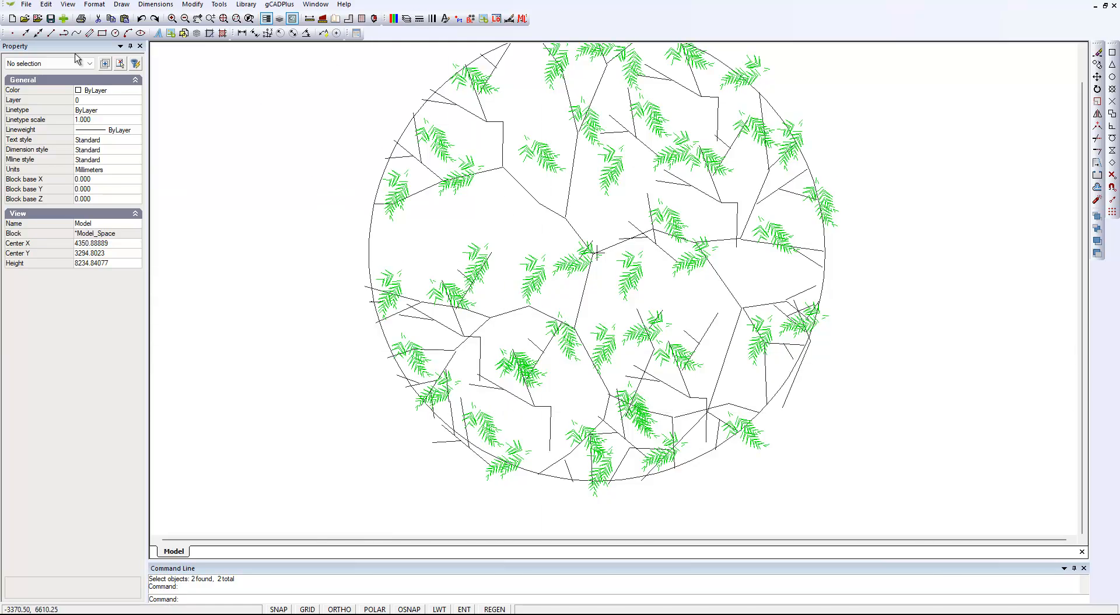
Delete the empty TALLTREE layer and recheck the layer list.
{"action": "left_click", "coordinate": [407, 19]}
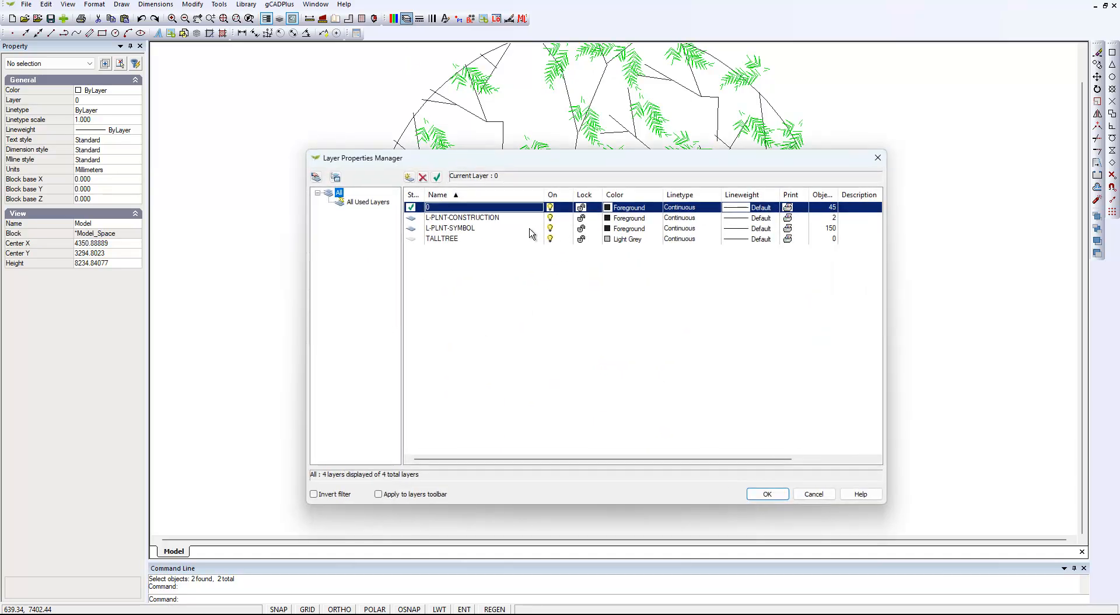
{"action": "left_click", "coordinate": [411, 241]}
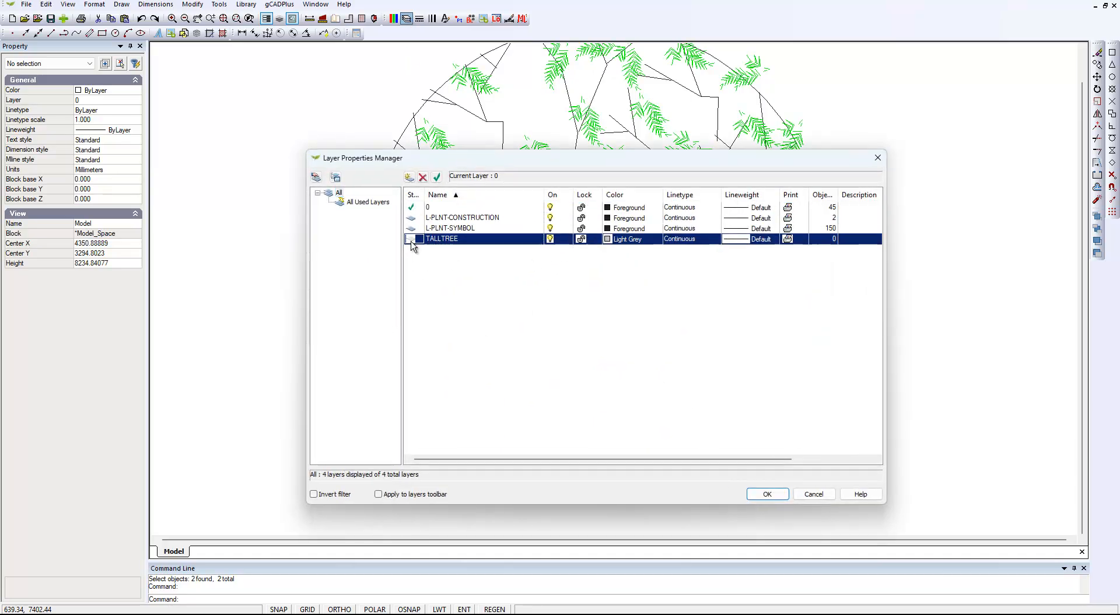
{"action": "left_click", "coordinate": [423, 180]}
{"action": "left_click", "coordinate": [768, 493]}
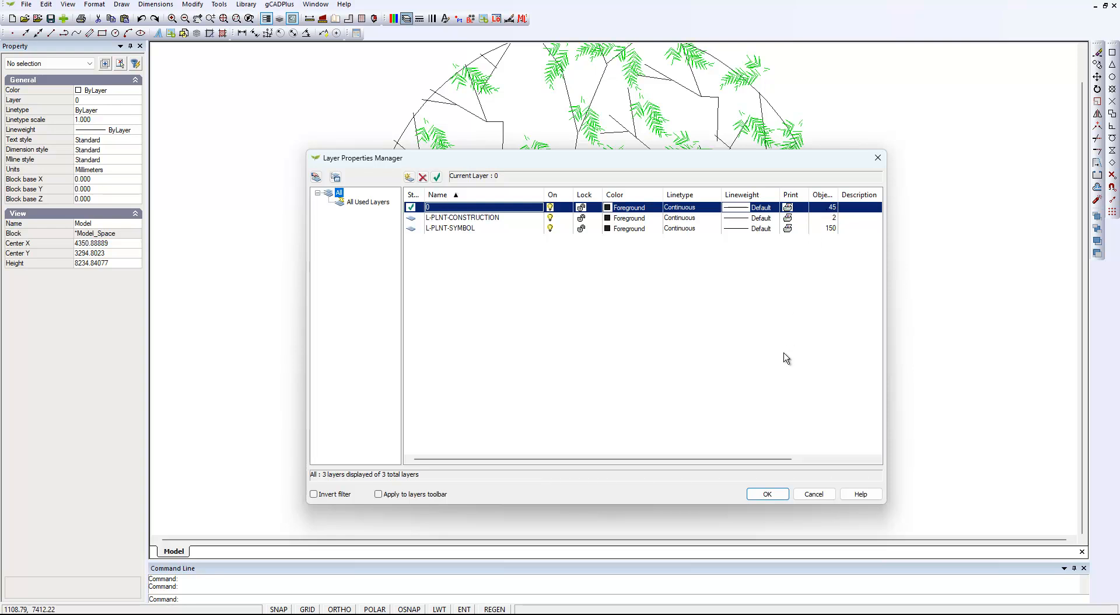
{"action": "left_click", "coordinate": [768, 495]}
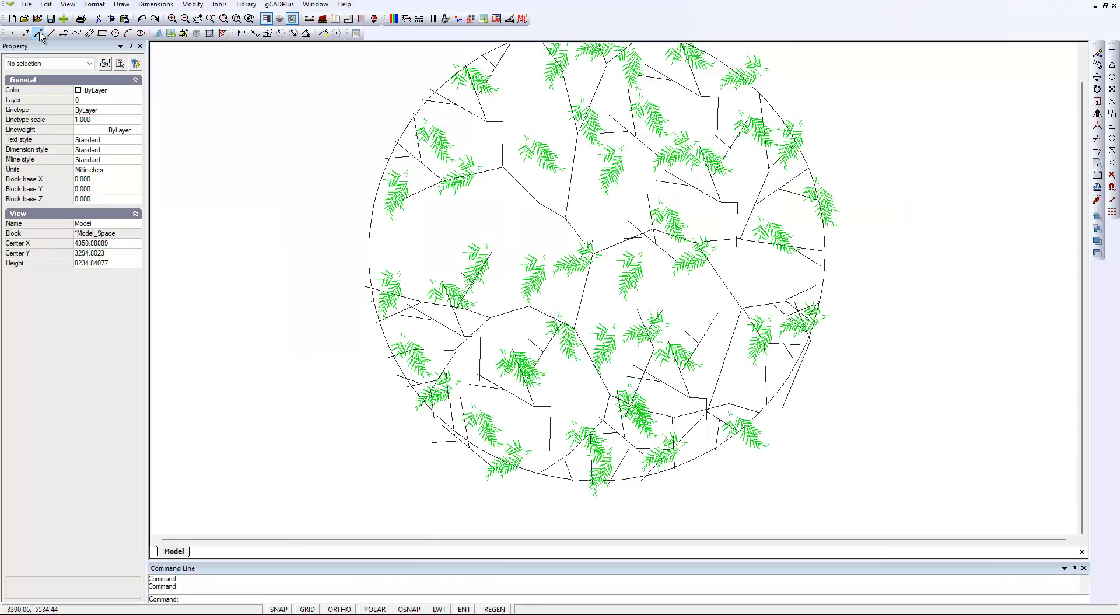
Check the file size of the tree symbol rebuilt from leaf blocks.
{"action": "left_click", "coordinate": [27, 6]}
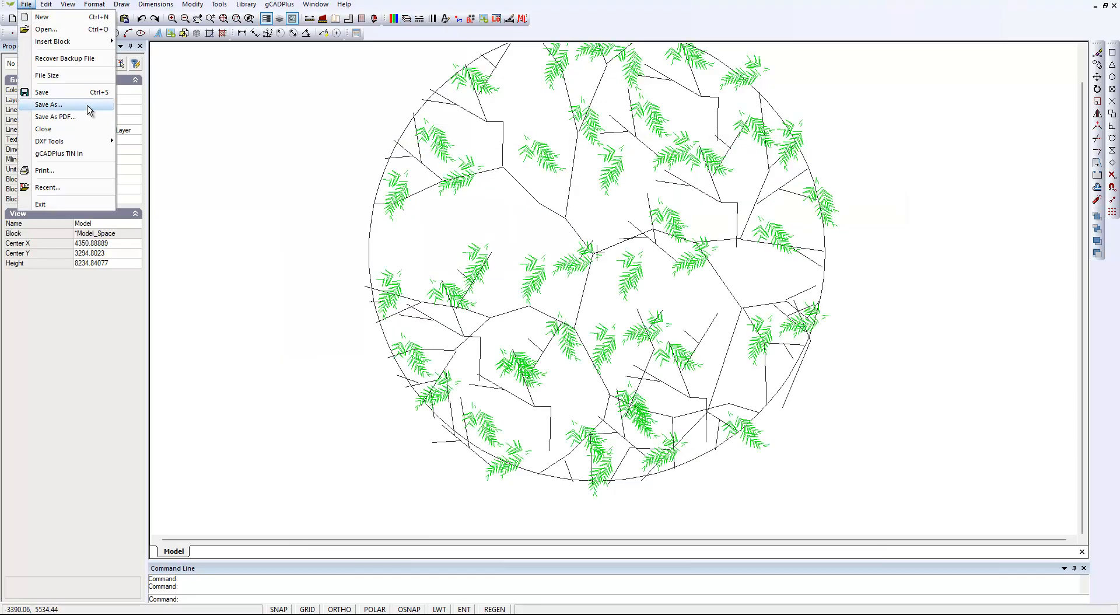
{"action": "left_click", "coordinate": [70, 81]}
{"action": "left_click", "coordinate": [589, 333]}
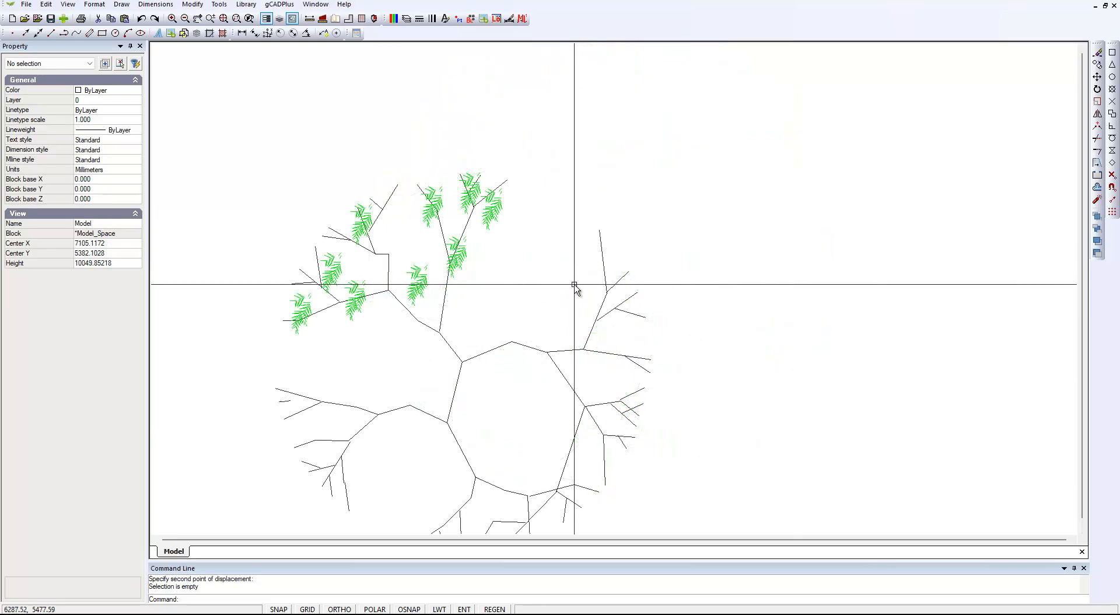
Rotate the leaf block on the upper central branch by about 40 degrees.
{"action": "left_click", "coordinate": [456, 269]}
{"action": "left_click", "coordinate": [455, 252]}
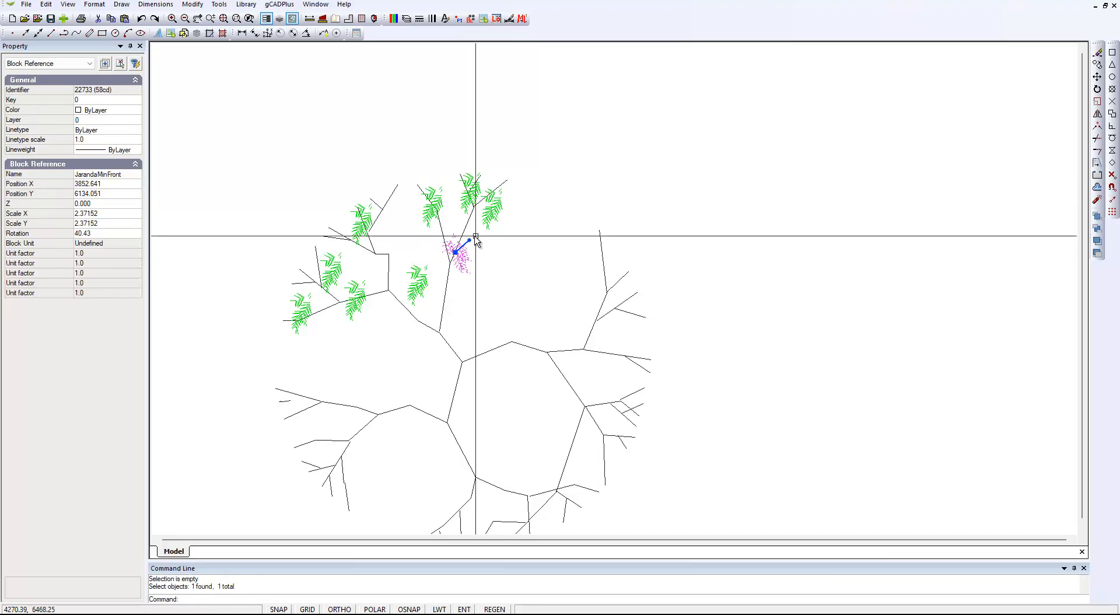
Rotate the two leaf blocks at the tip of the upper central branch in different directions.
{"action": "left_click", "coordinate": [501, 209]}
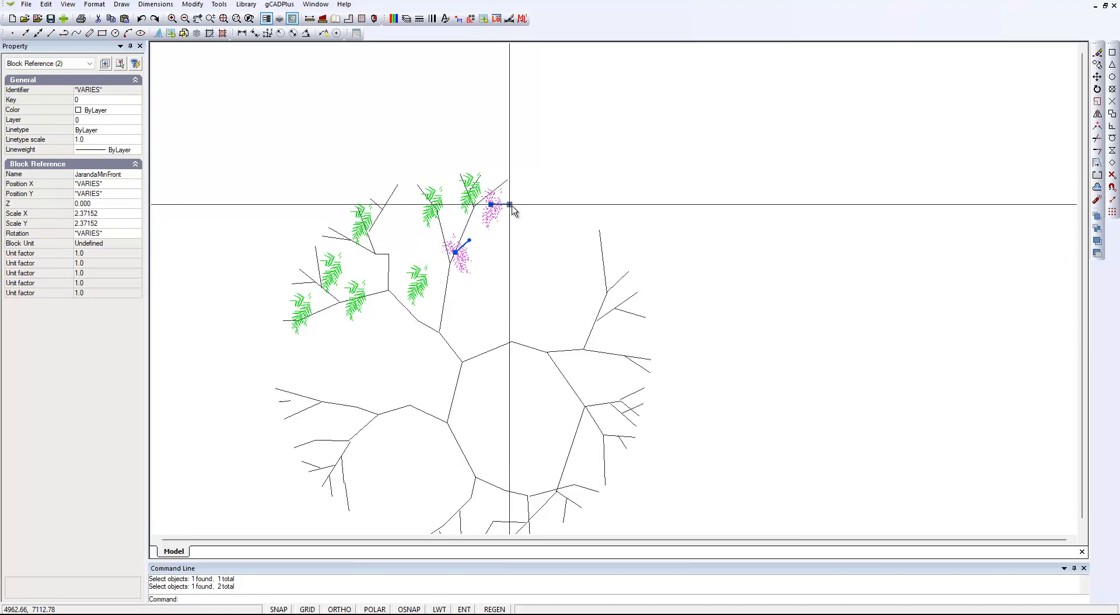
{"action": "left_click", "coordinate": [470, 189]}
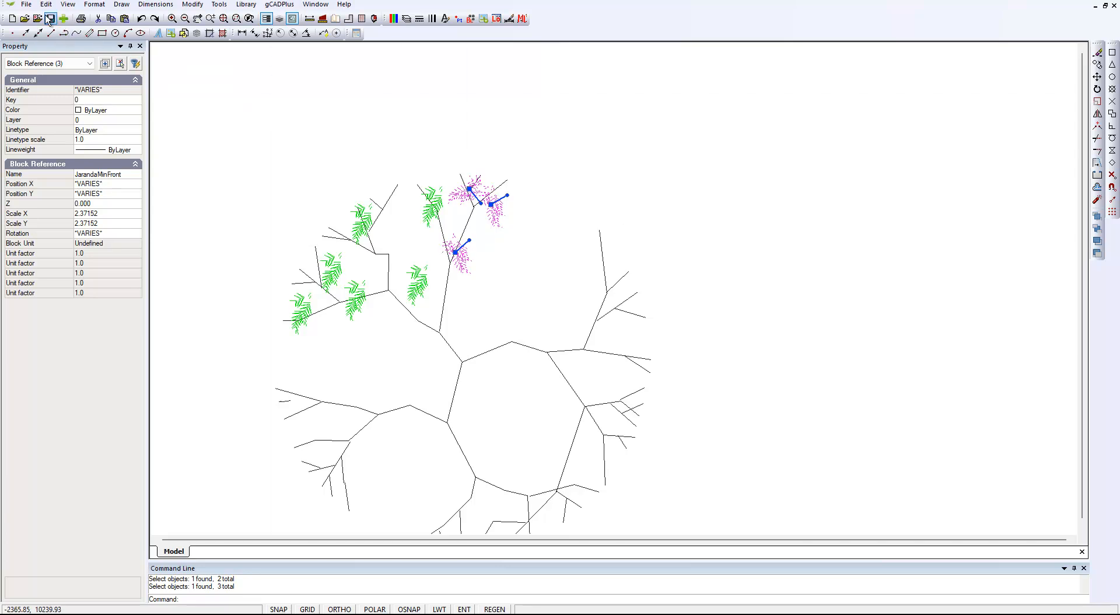
Check the tree symbol's file size with the rotated leaf blocks and clear the selection.
{"action": "left_click", "coordinate": [26, 4]}
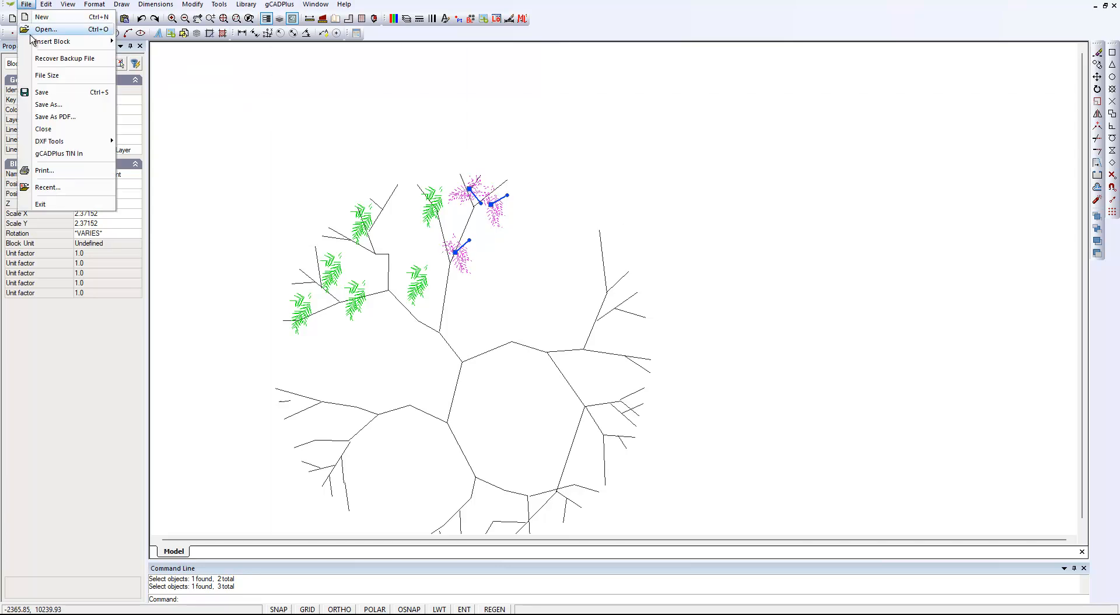
{"action": "left_click", "coordinate": [52, 78]}
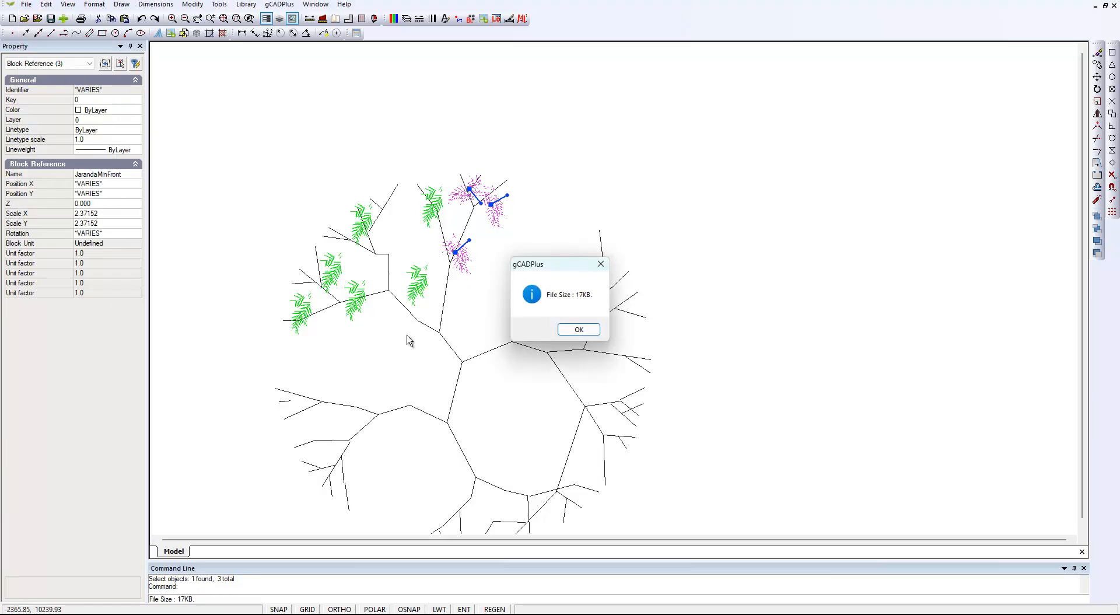
{"action": "left_click", "coordinate": [578, 330]}
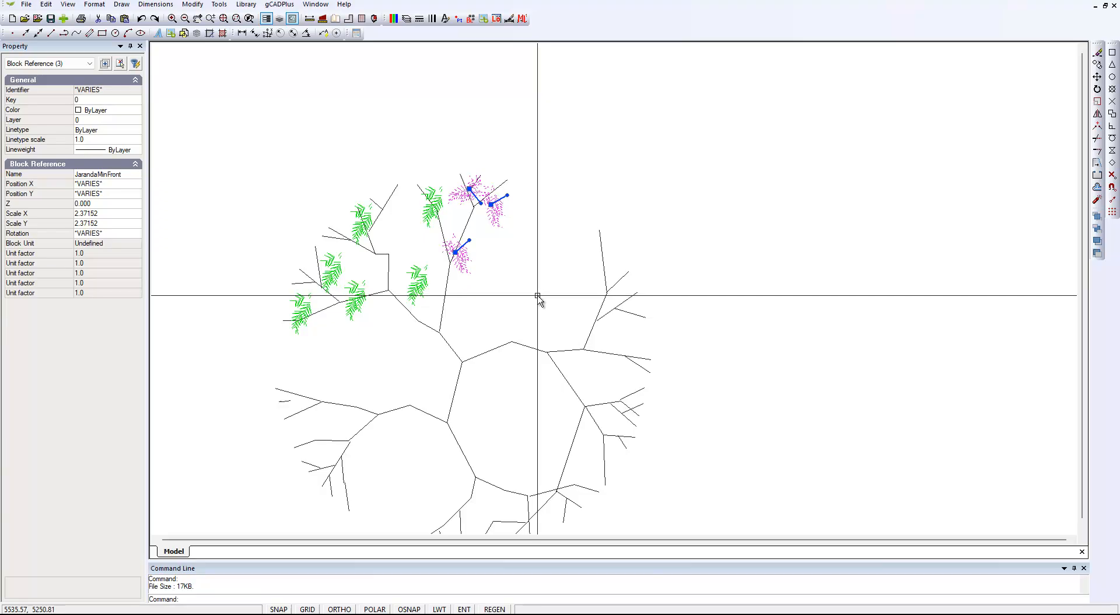
{"action": "key", "text": "Escape"}
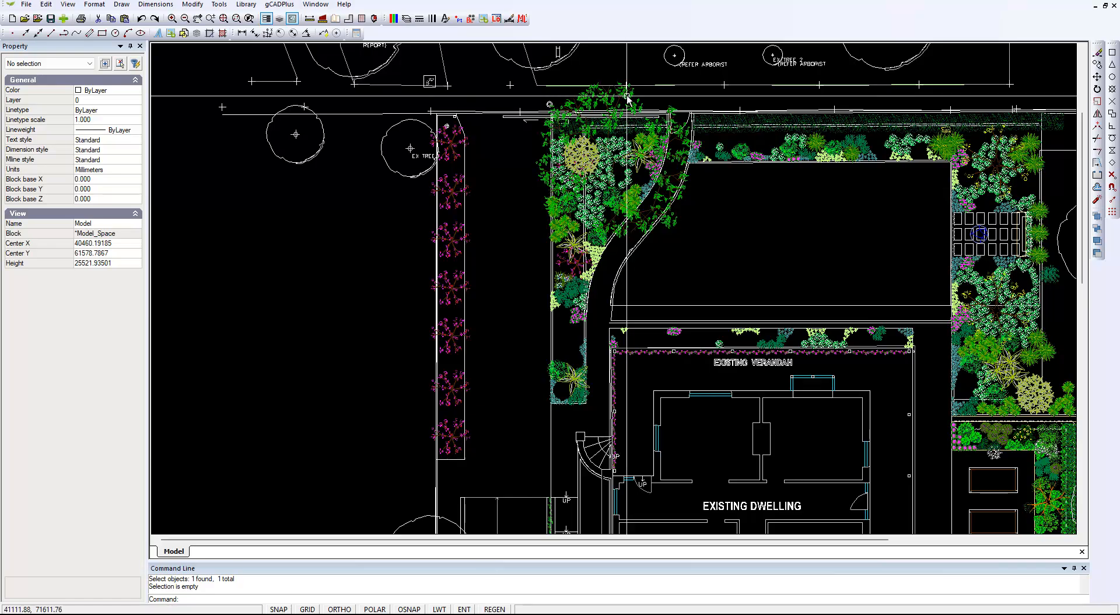
Inspect the block name of the large tree over the curved garden bed in the landscape plan, then deselect it.
{"action": "left_click", "coordinate": [602, 99]}
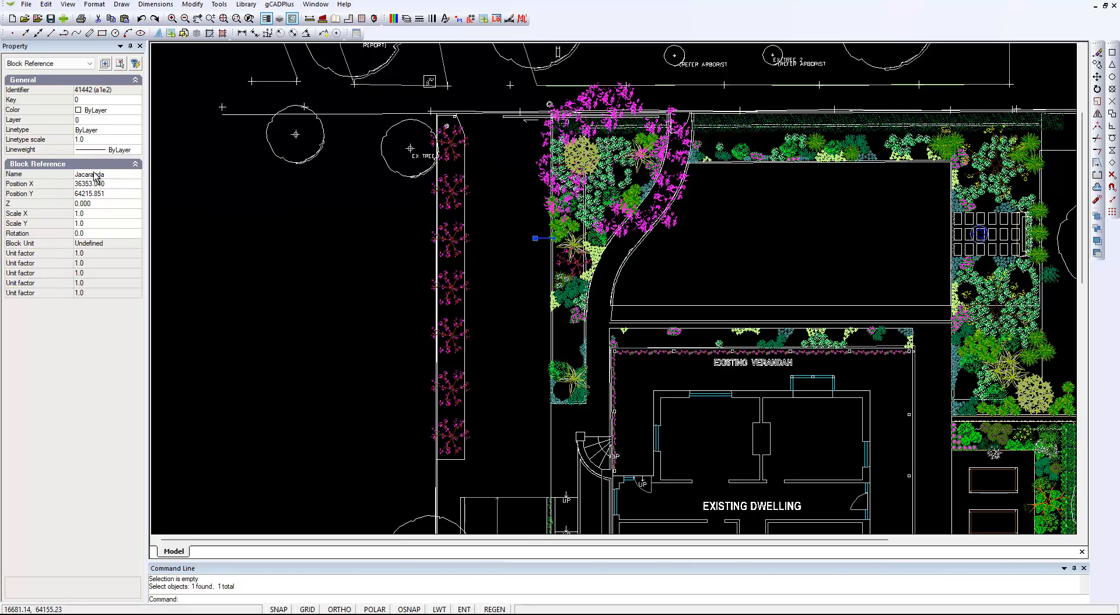
{"action": "key", "text": "Escape"}
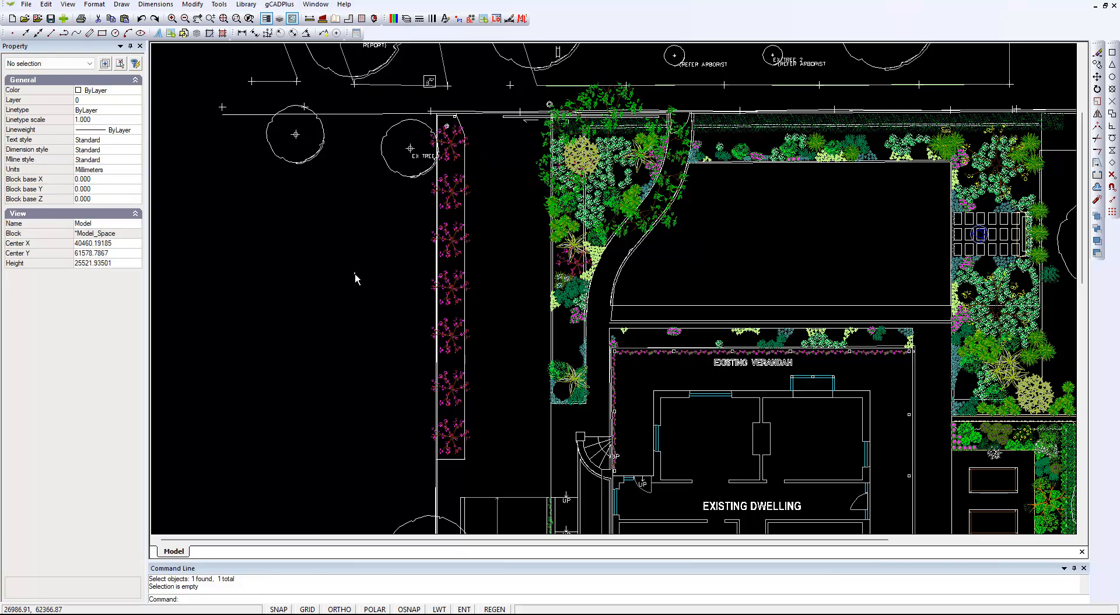
{"action": "left_click", "coordinate": [354, 274]}
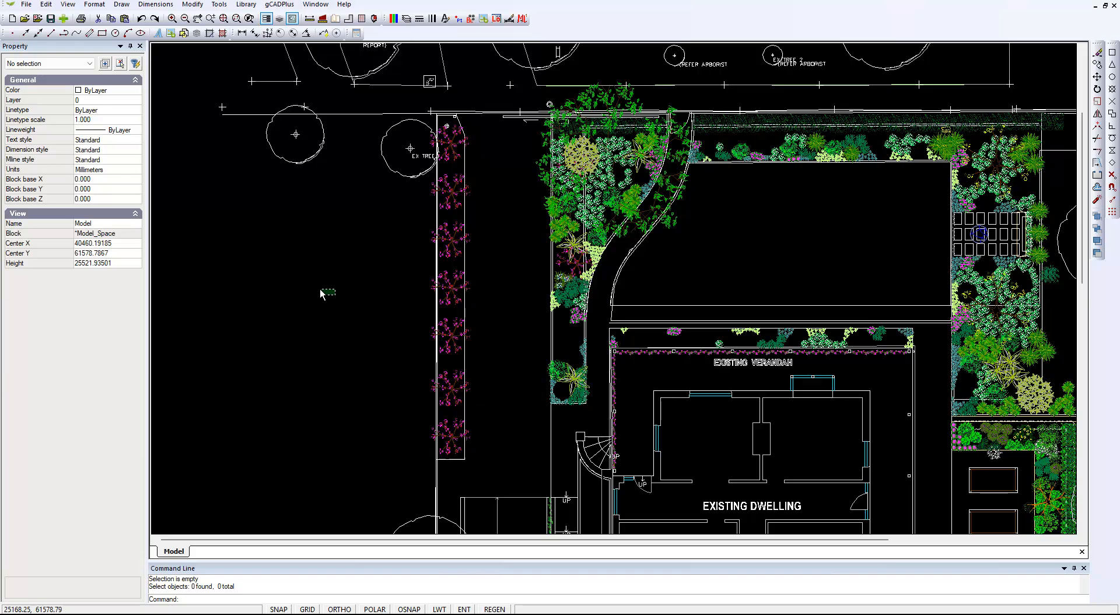
{"action": "left_click_drag", "start_coordinate": [335, 295], "coordinate": [232, 211]}
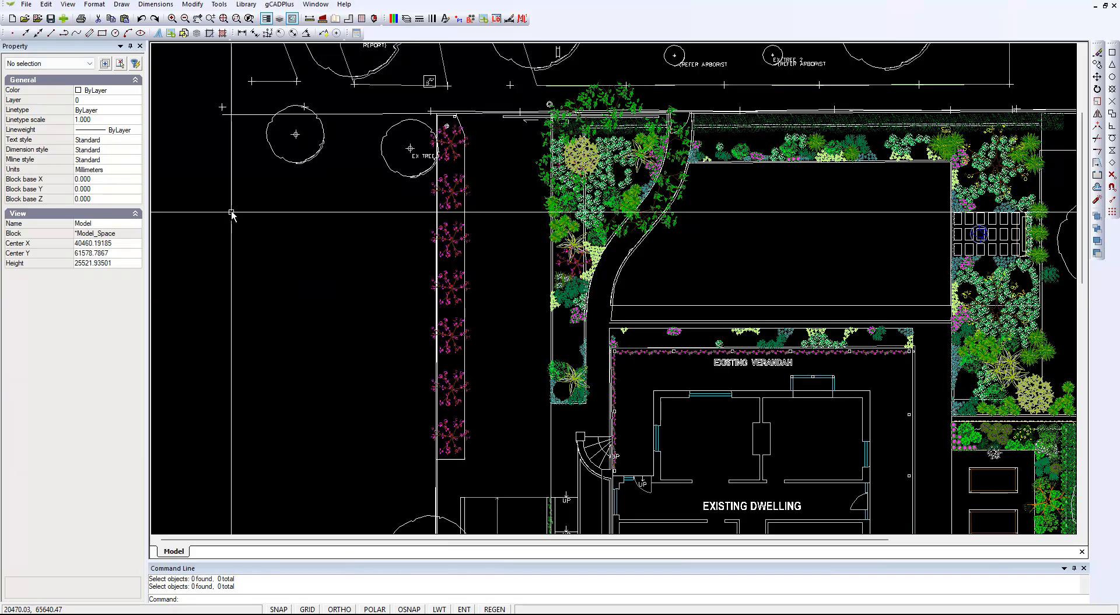
Check the landscape plan's file size before replacing its tree block.
{"action": "left_click", "coordinate": [25, 6]}
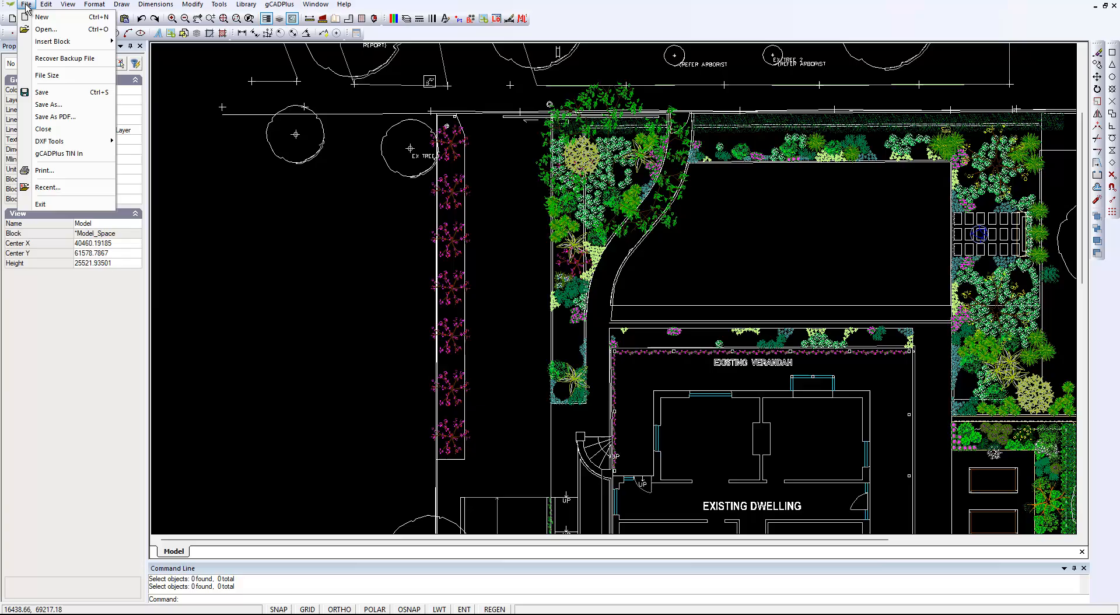
{"action": "left_click", "coordinate": [62, 82]}
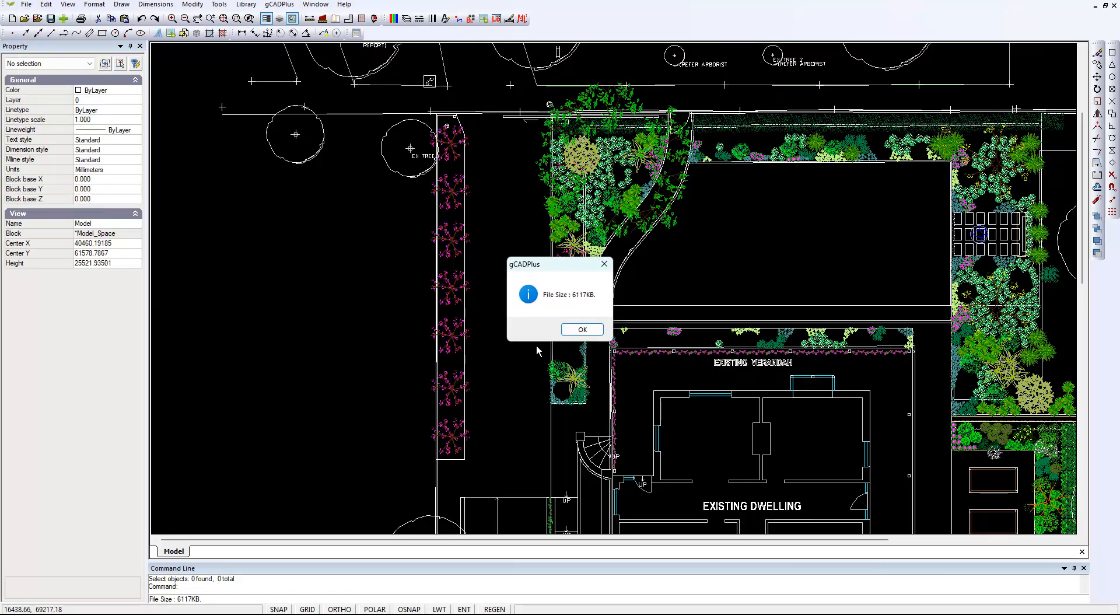
{"action": "left_click", "coordinate": [566, 330]}
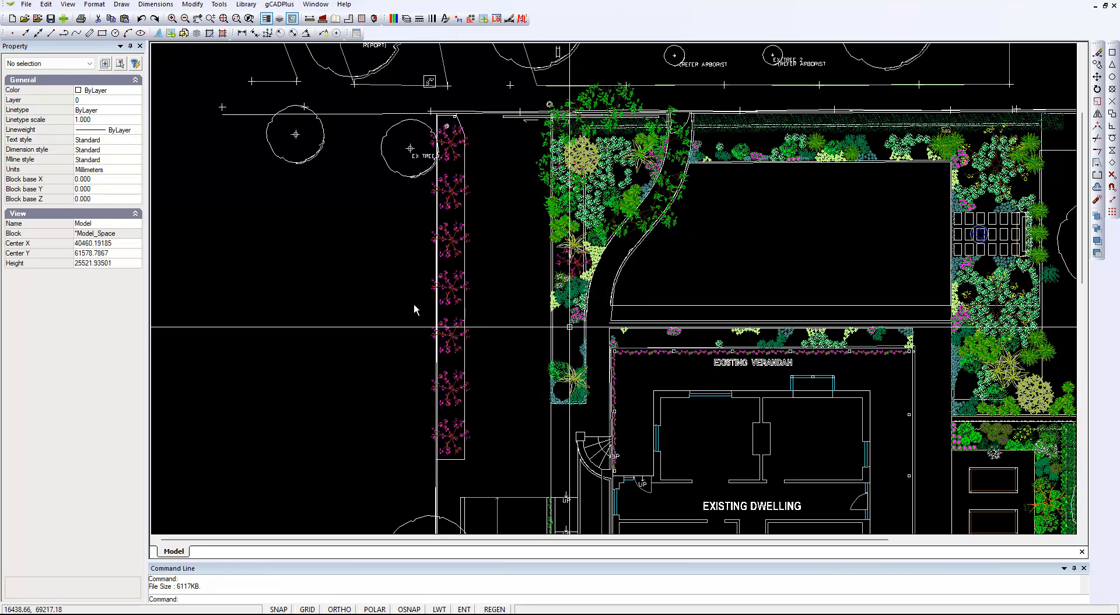
Redefine the plan's Jacaranda block with the *Model_Space content of Jacaranda.lcd from the Blocks folder, accepting redefinition for all blocks.
{"action": "left_click", "coordinate": [474, 21]}
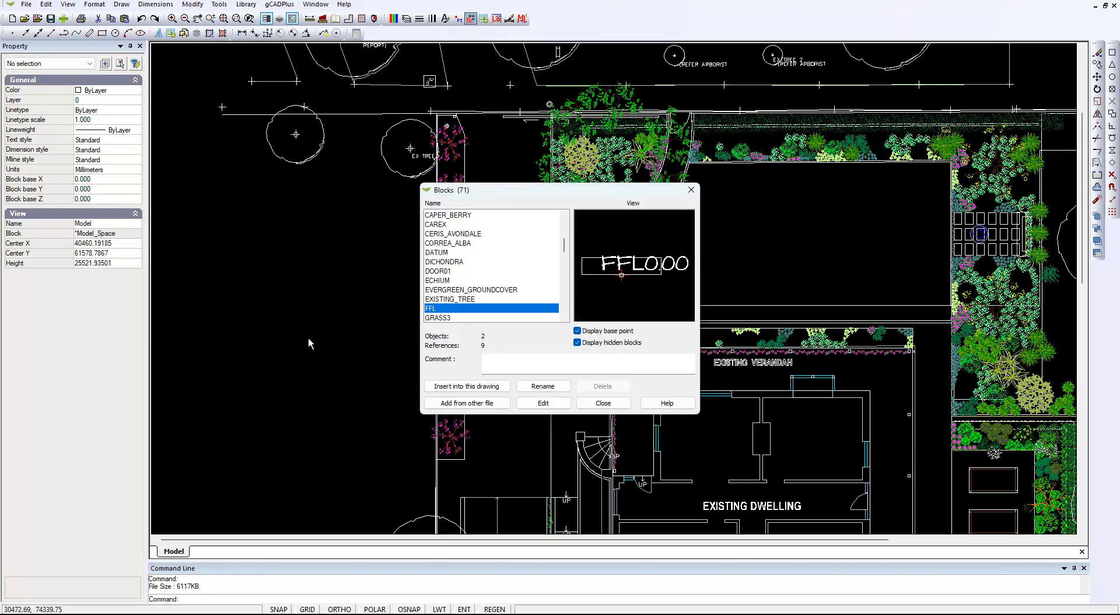
{"action": "left_click", "coordinate": [471, 407]}
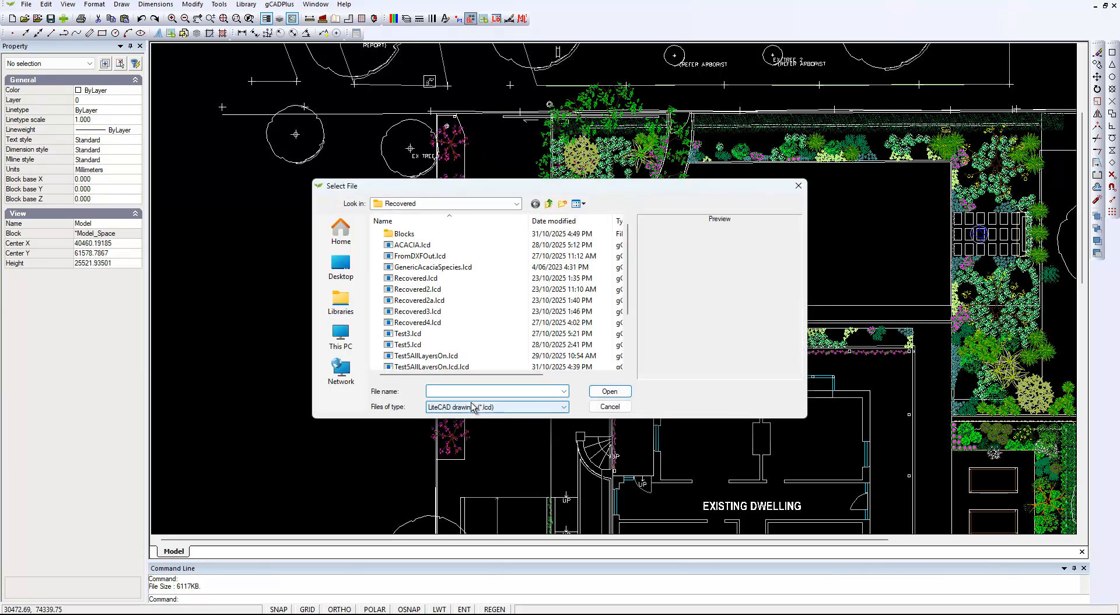
{"action": "double_click", "coordinate": [399, 234]}
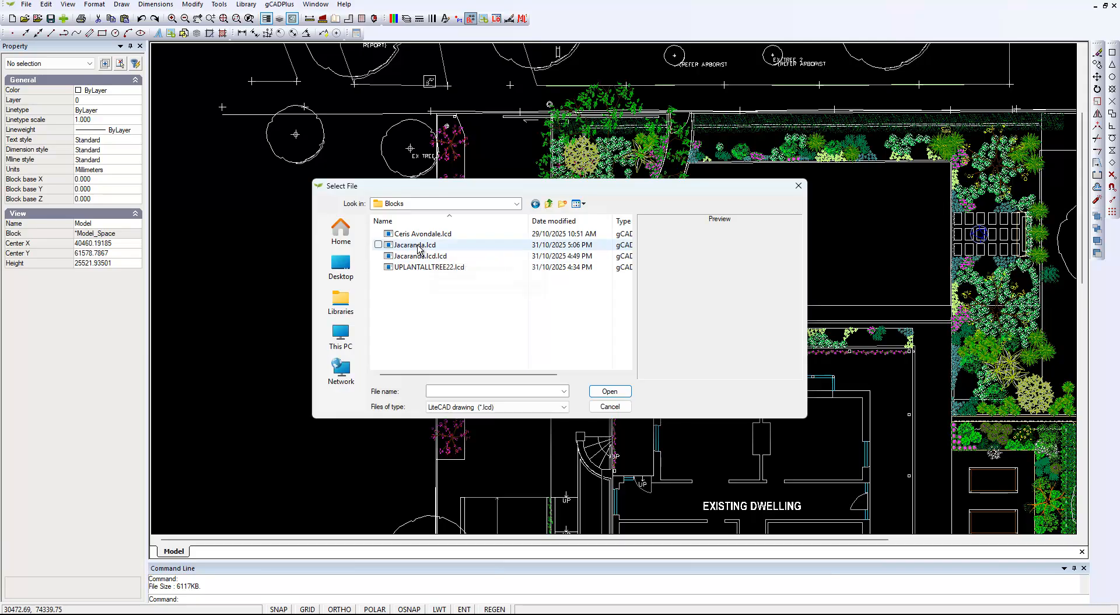
{"action": "left_click", "coordinate": [418, 245]}
{"action": "left_click", "coordinate": [611, 392]}
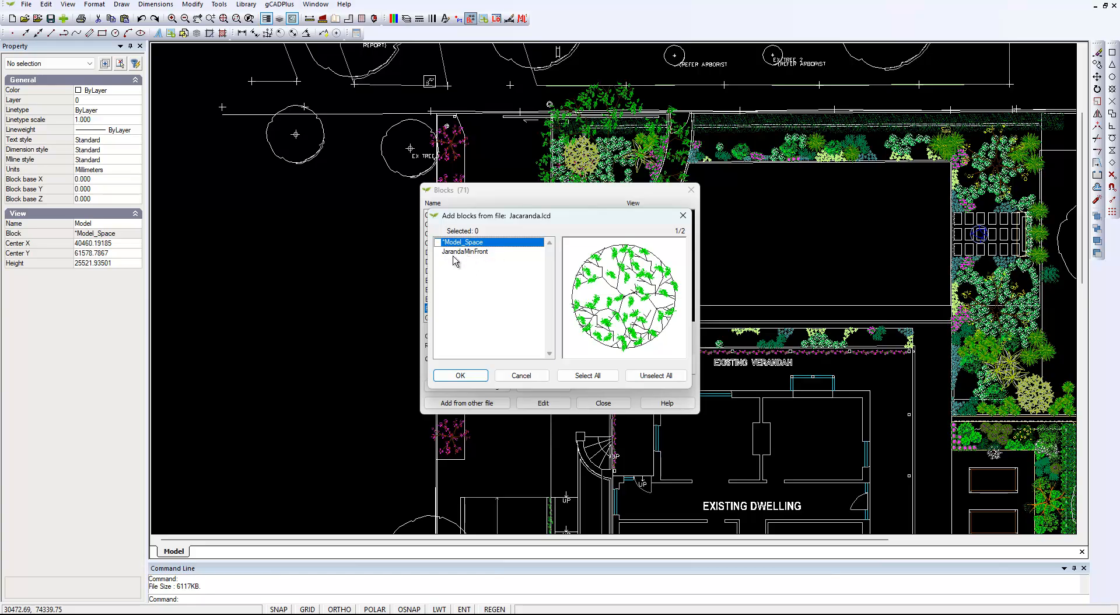
{"action": "left_click", "coordinate": [438, 243]}
{"action": "left_click", "coordinate": [455, 379]}
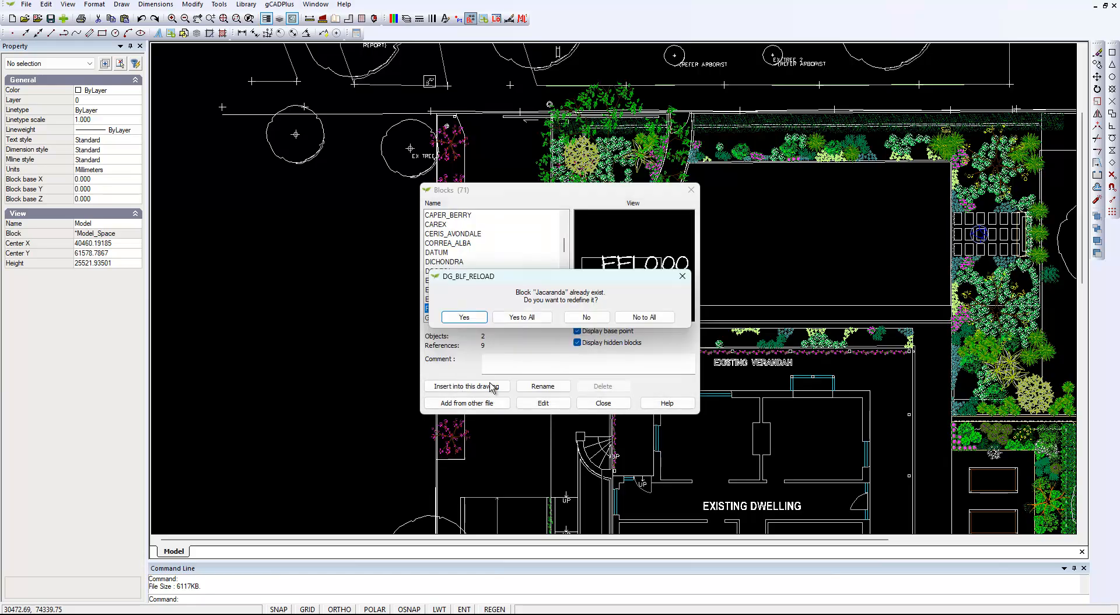
{"action": "left_click", "coordinate": [521, 318]}
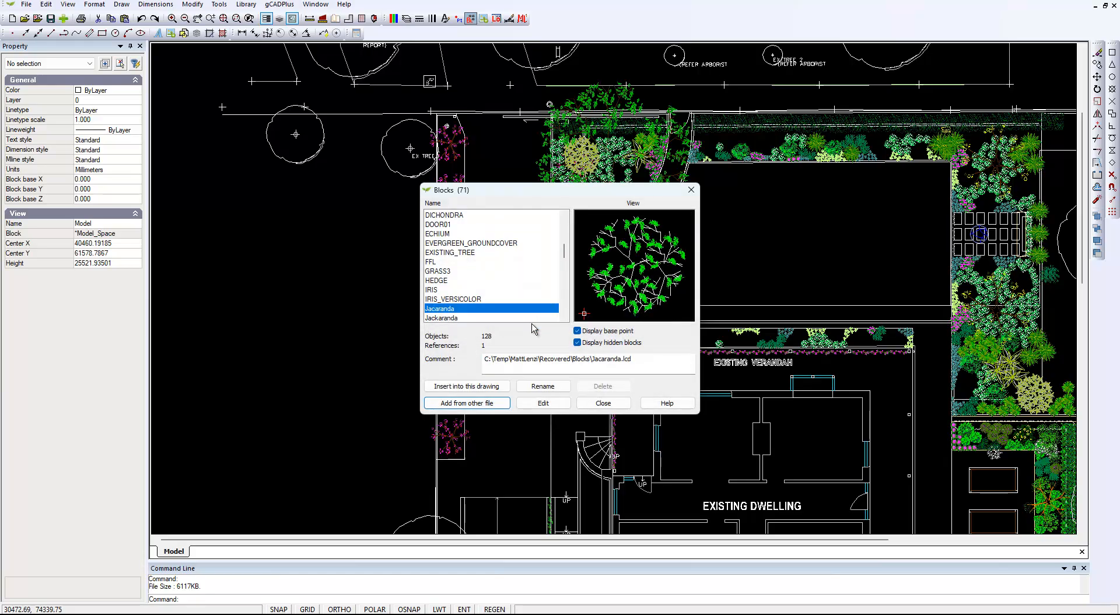
Insert a trial copy of the Jacaranda block in the empty area beside the plan and delete it.
{"action": "left_click", "coordinate": [477, 386]}
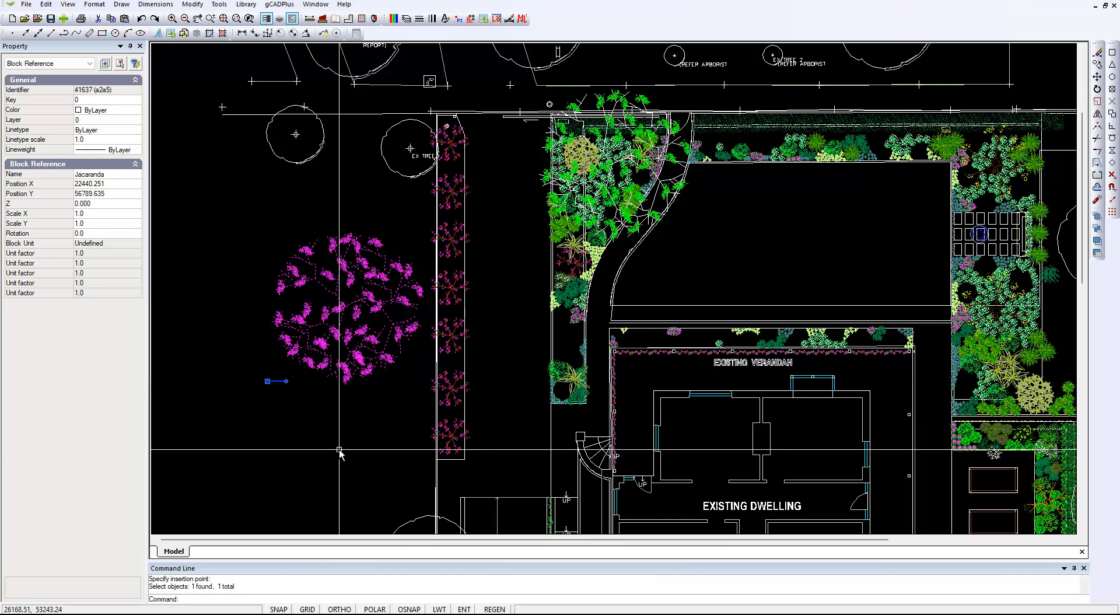
{"action": "key", "text": "Delete"}
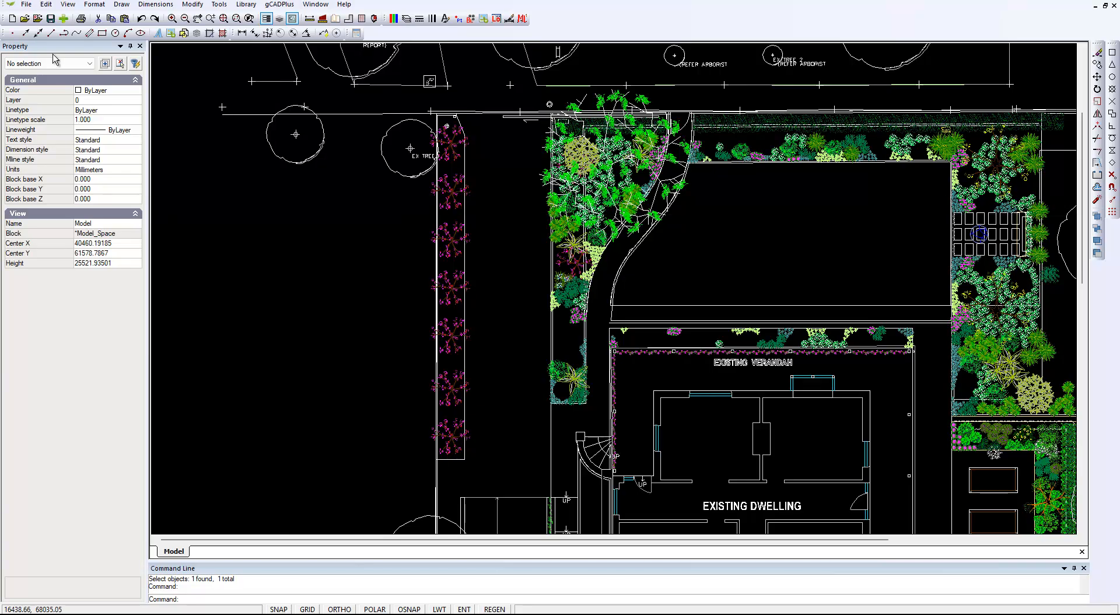
Check the landscape plan's file size with the redefined Jacaranda block.
{"action": "left_click", "coordinate": [26, 5]}
{"action": "left_click", "coordinate": [50, 74]}
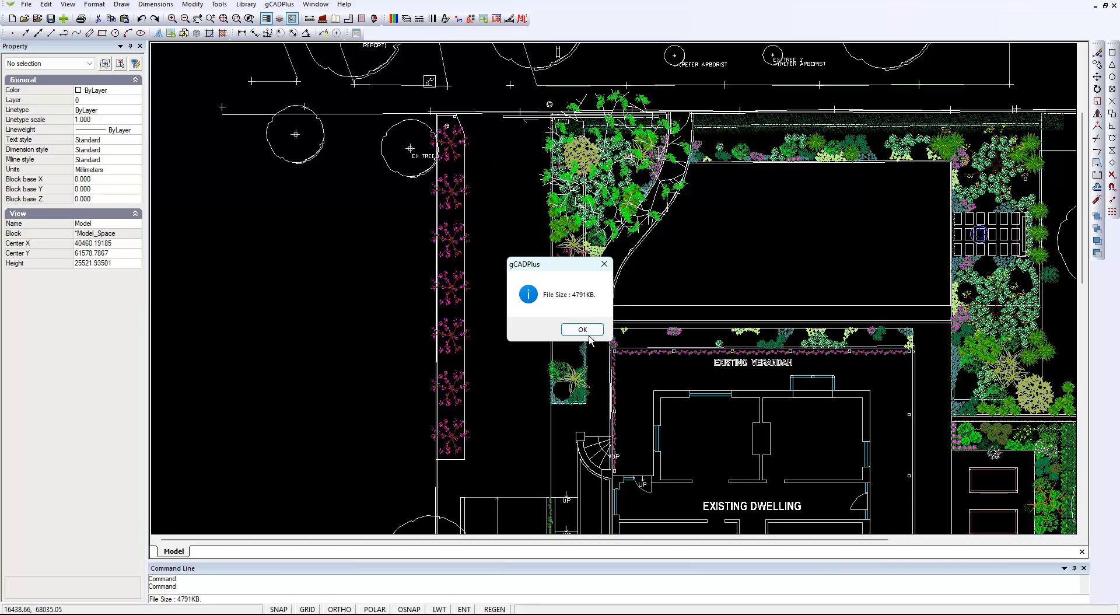
{"action": "left_click", "coordinate": [578, 330]}
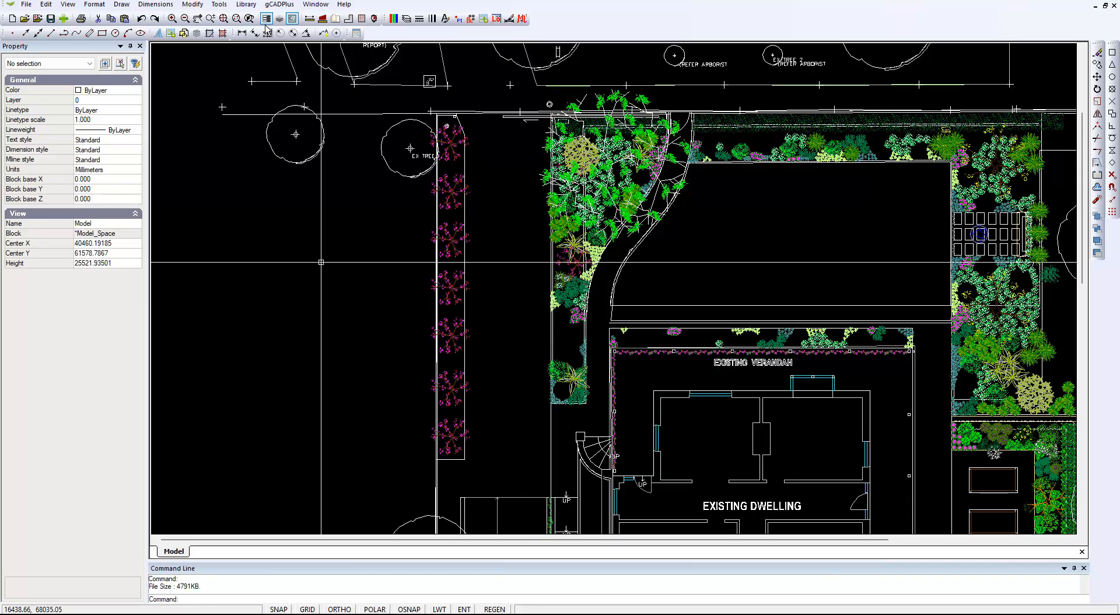
Purge the unused objects from the landscape plan and close the purge report.
{"action": "left_click", "coordinate": [219, 5]}
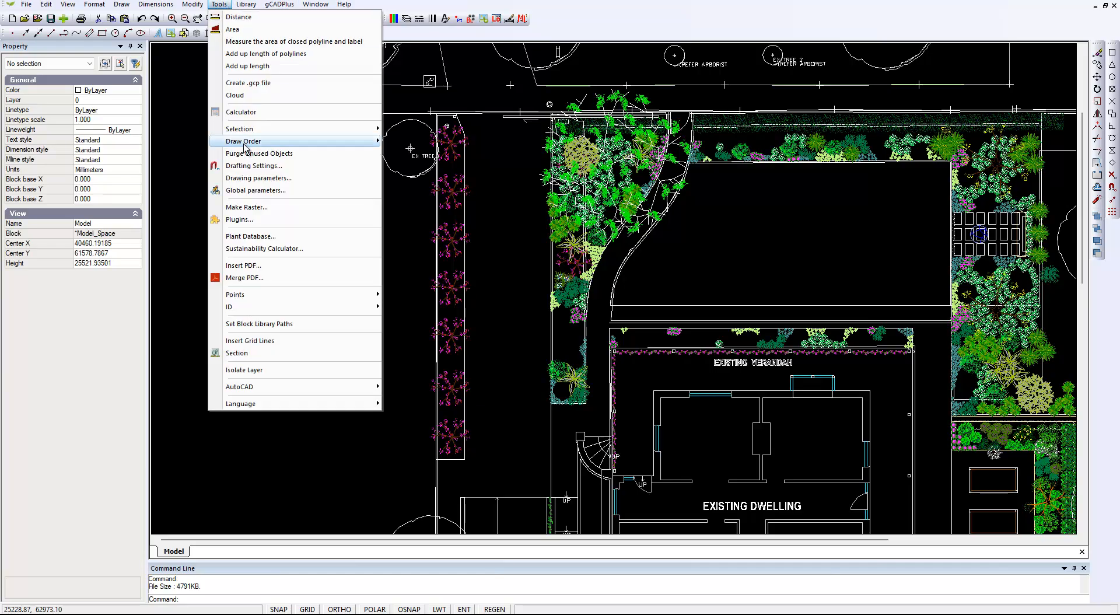
{"action": "left_click", "coordinate": [290, 156]}
{"action": "left_click", "coordinate": [624, 336]}
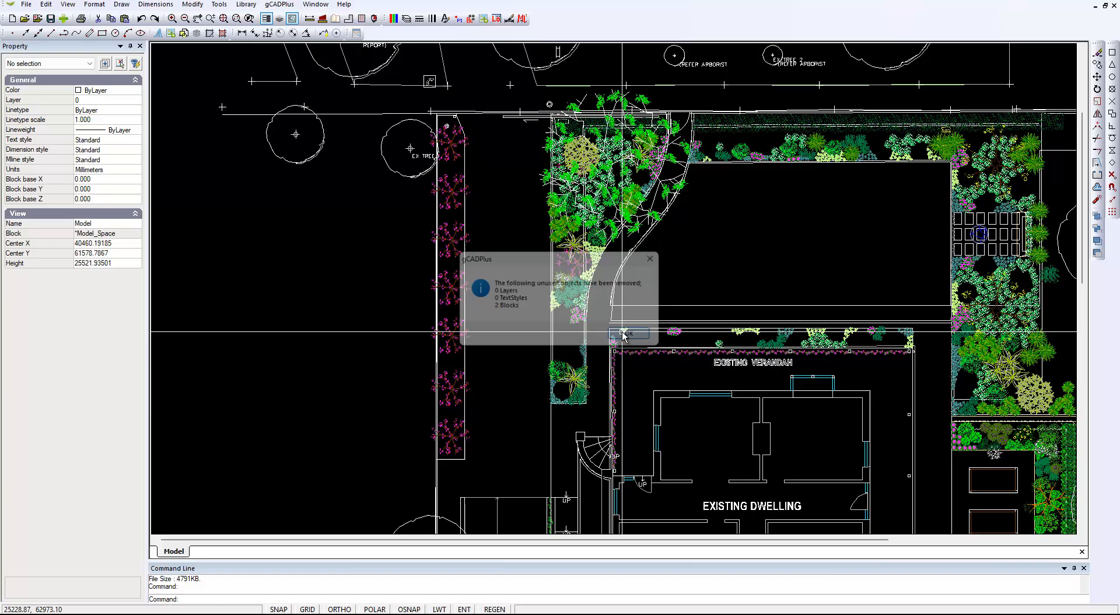
Check the purged landscape plan's file size.
{"action": "left_click", "coordinate": [26, 4]}
{"action": "left_click", "coordinate": [48, 75]}
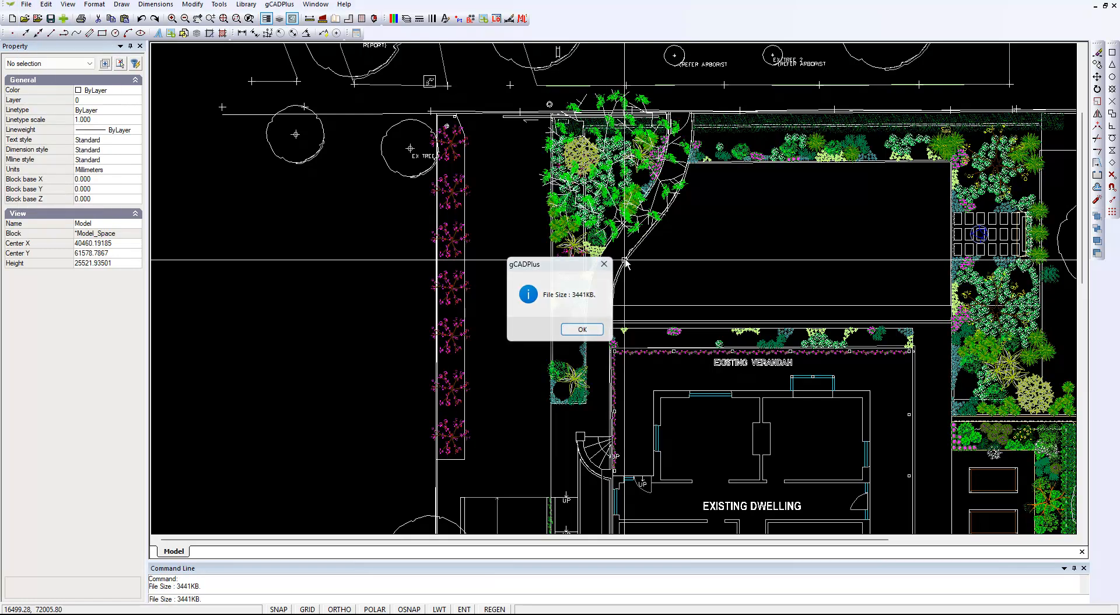
{"action": "left_click", "coordinate": [605, 264]}
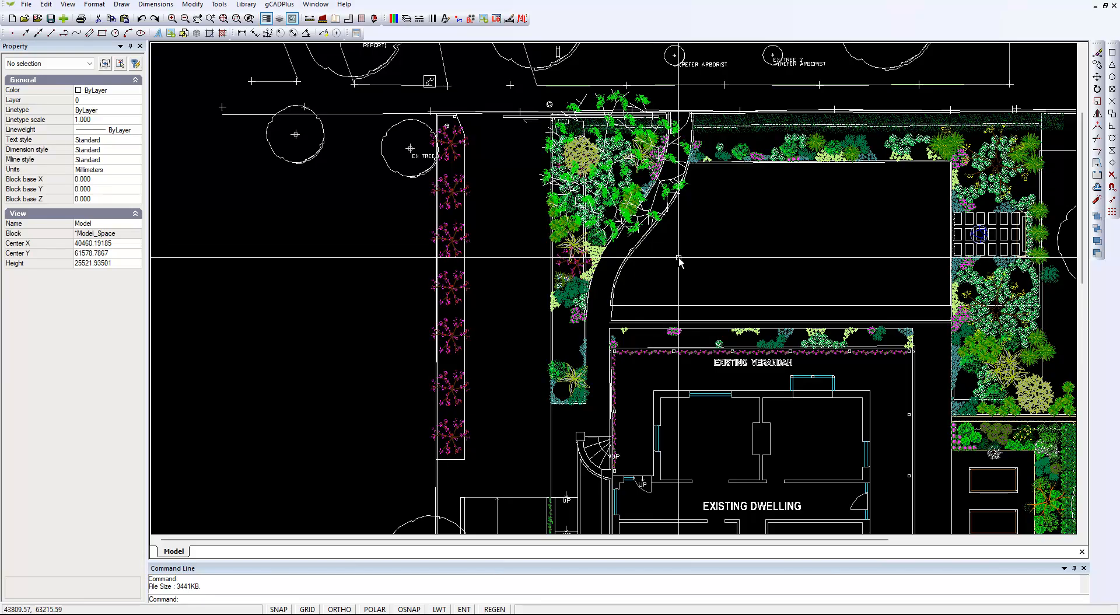